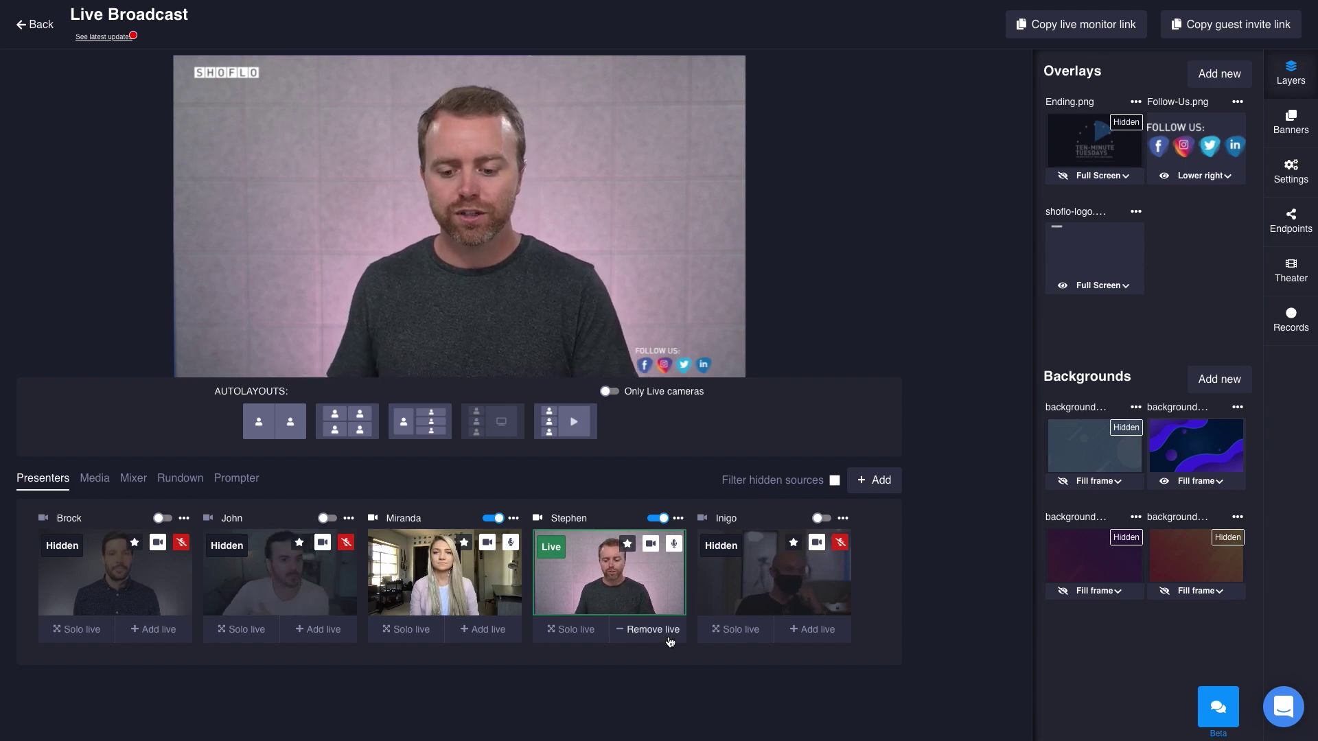
# Add the third, second and first listed presenters to the live shot alongside the presenter already on air
pyautogui.click(489, 638)
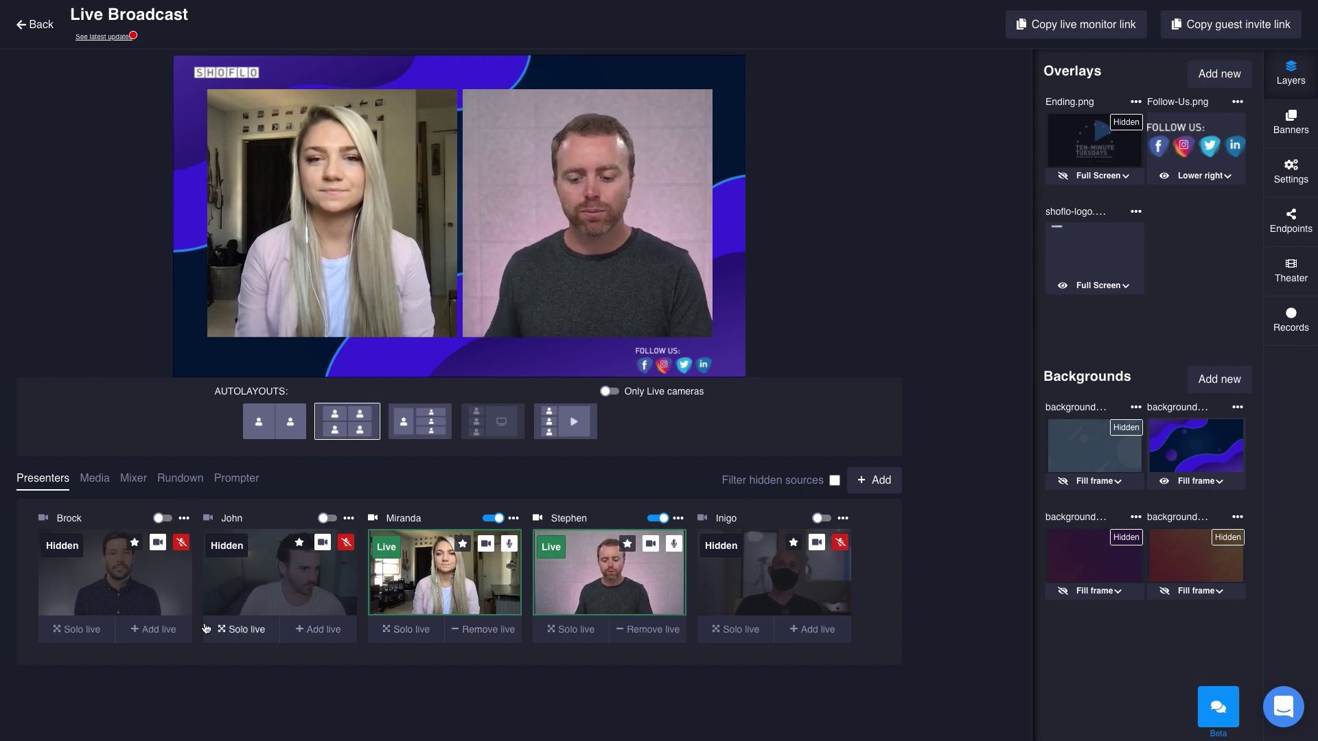
pyautogui.click(332, 629)
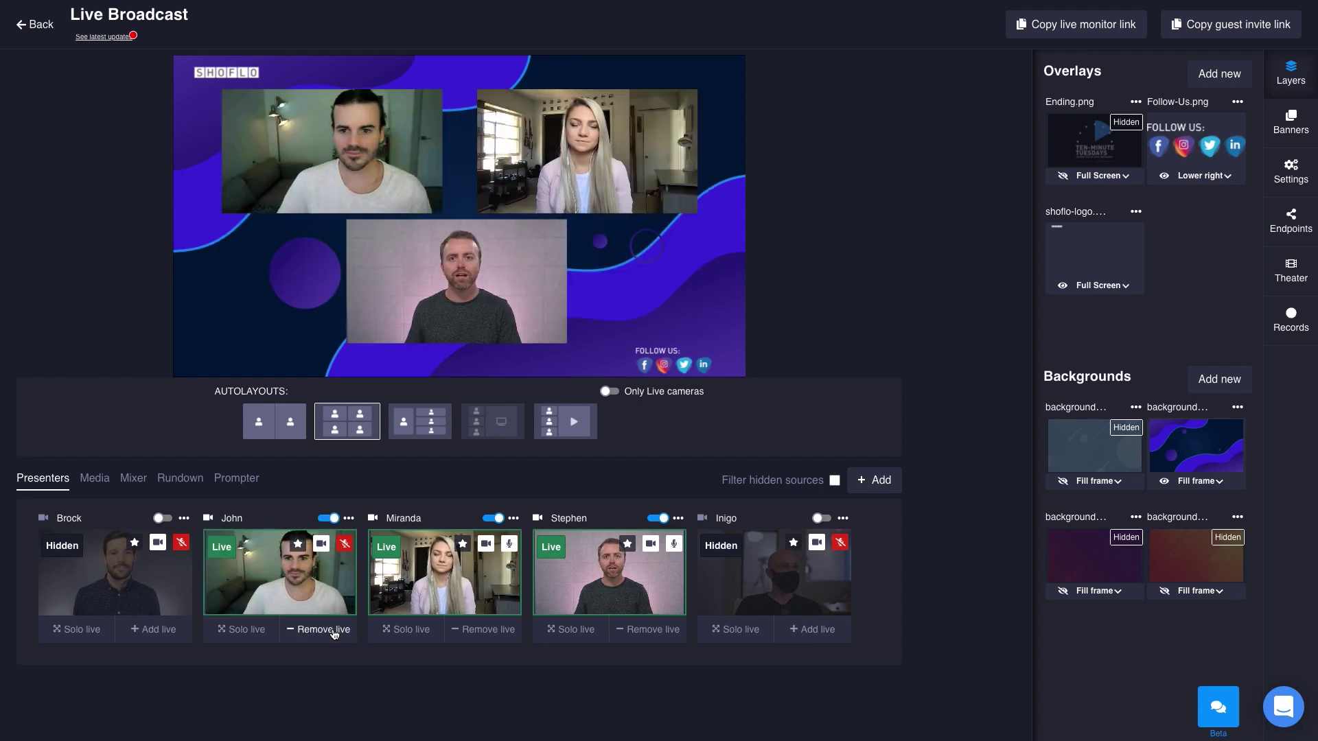
pyautogui.click(157, 630)
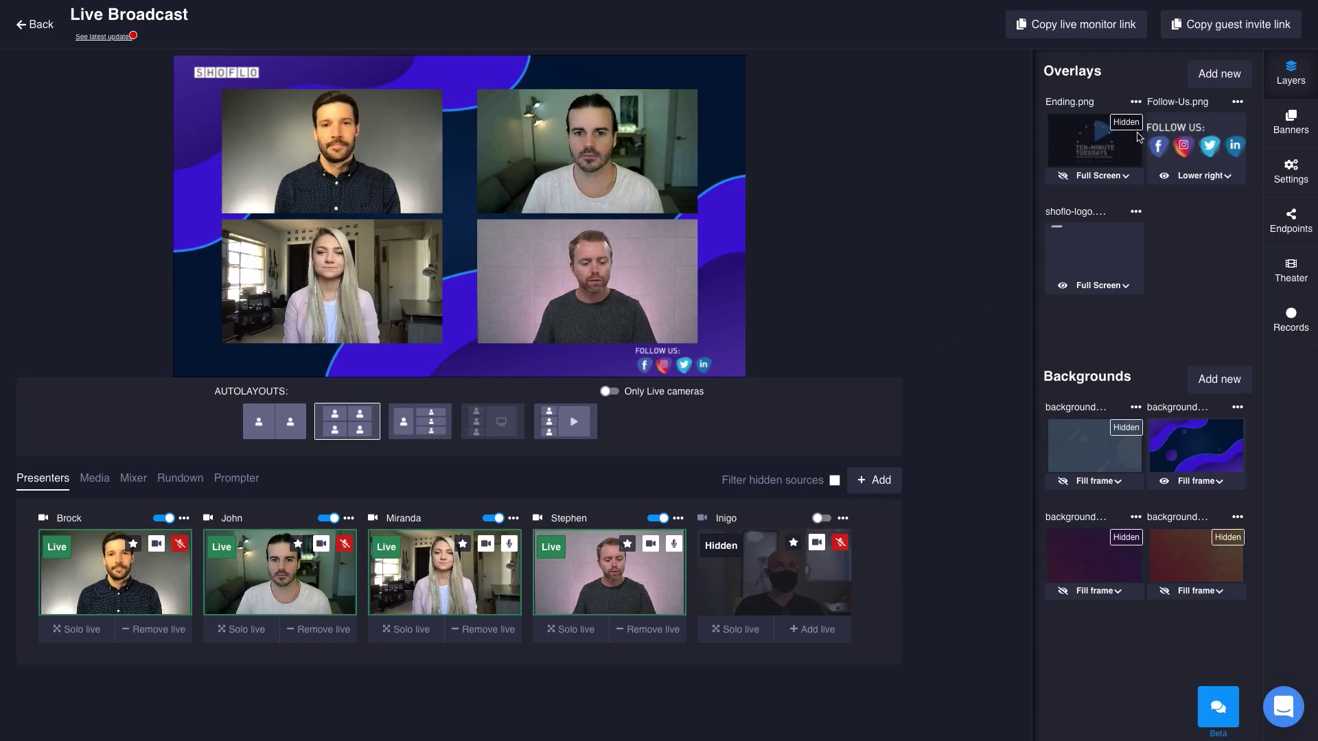
# Copy the guest invite link, request presenter access with the guest's full name, and approve the request in the studio
pyautogui.click(1222, 33)
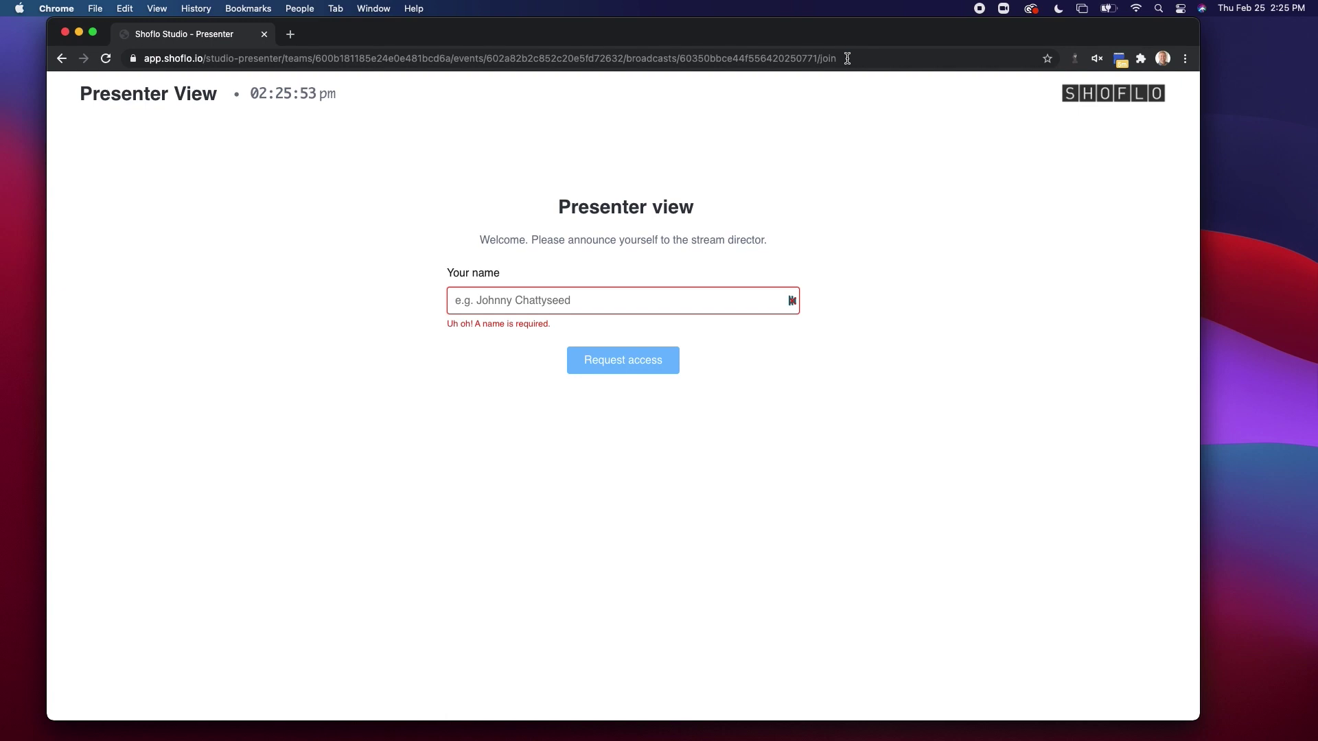
pyautogui.click(569, 299)
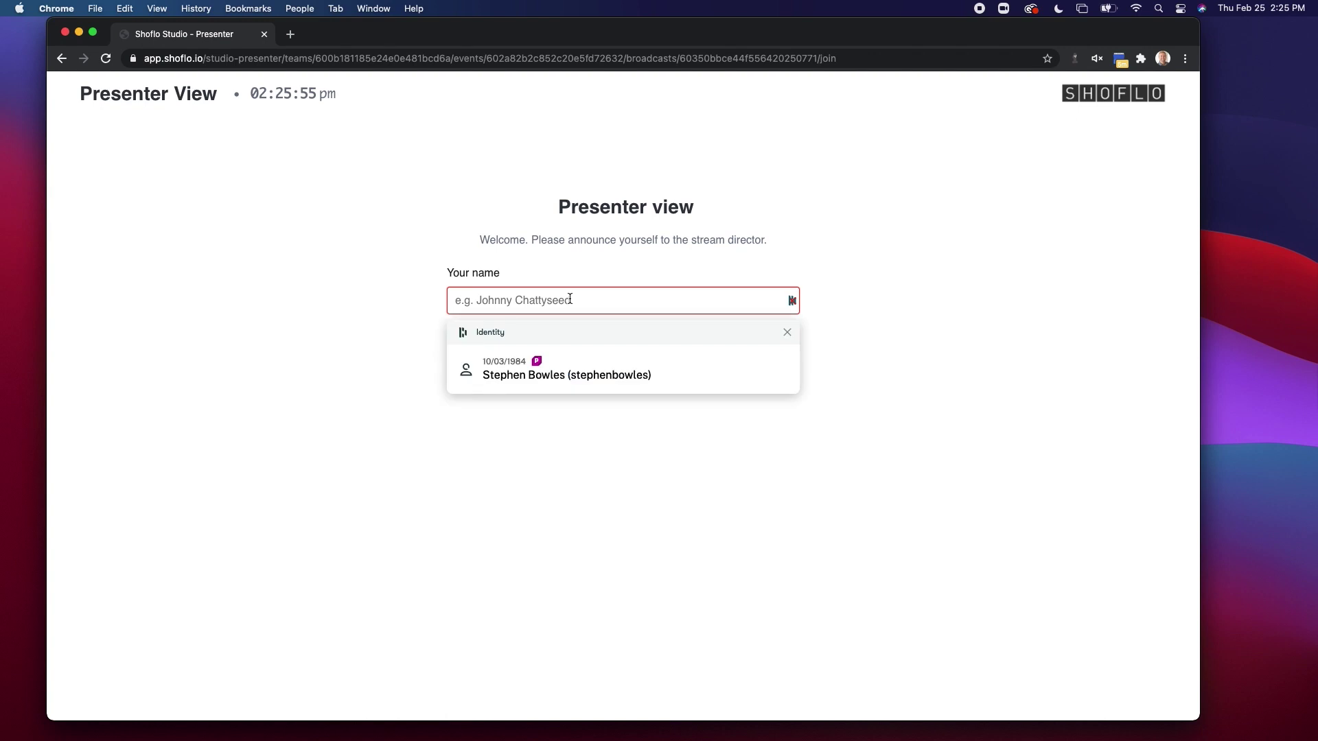
pyautogui.write('John Johnson')
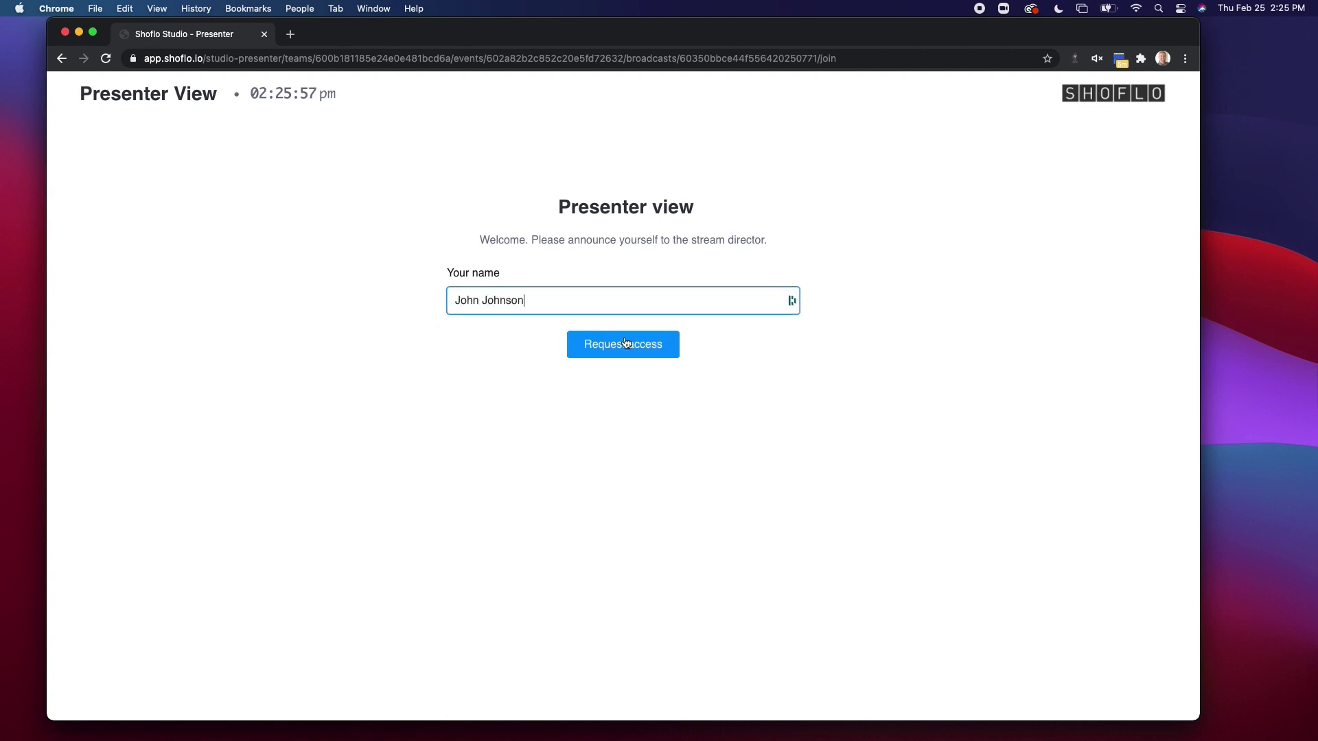
pyautogui.click(645, 350)
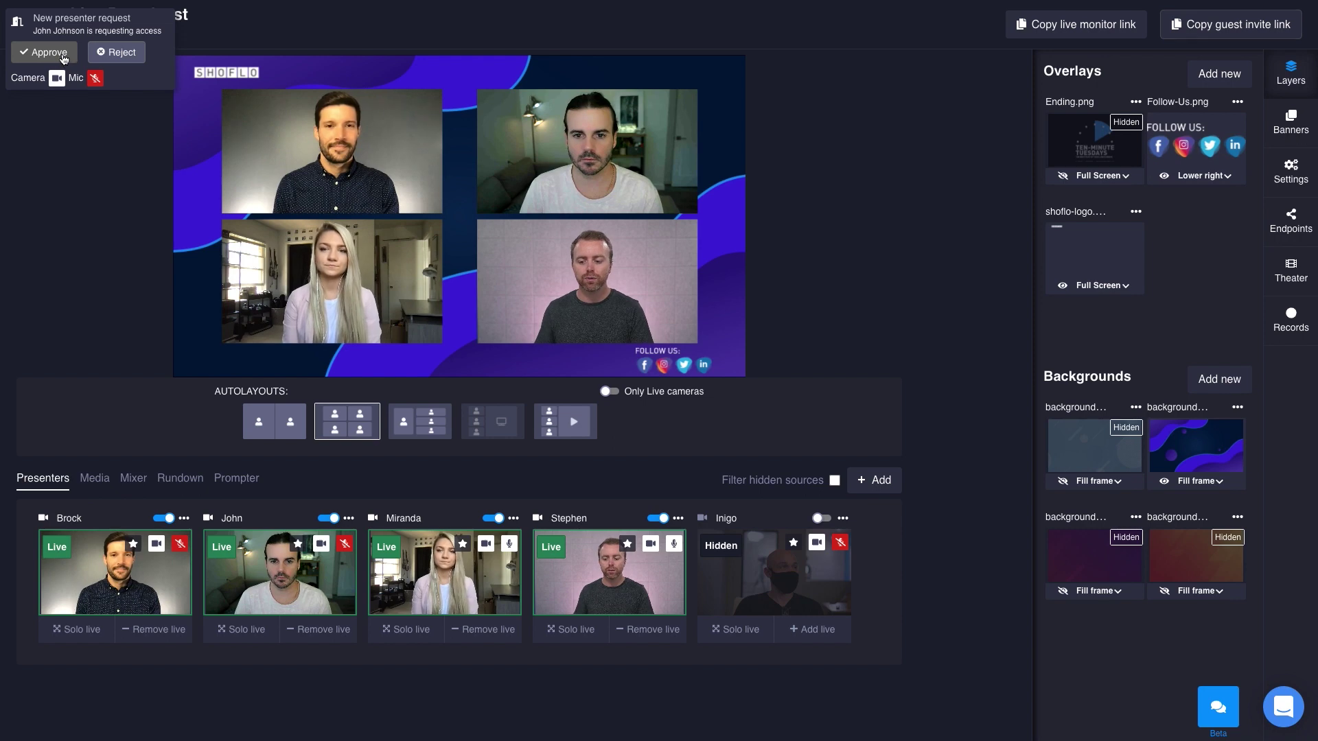
pyautogui.click(63, 61)
# Switch to the guest's presenter view and send a chat message saying hello and introducing the guest by first name
pyautogui.hotkey('ctrl', 'Left')
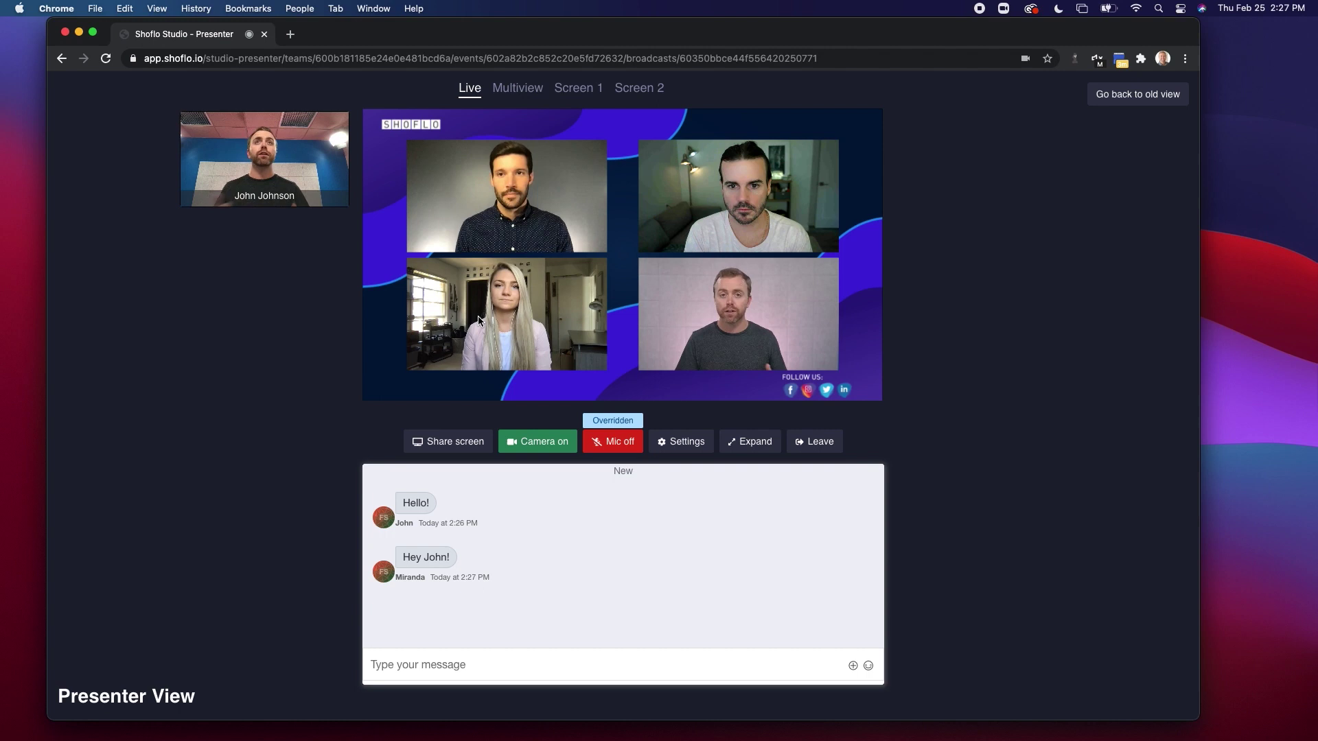
pyautogui.click(446, 662)
pyautogui.write('Hel')
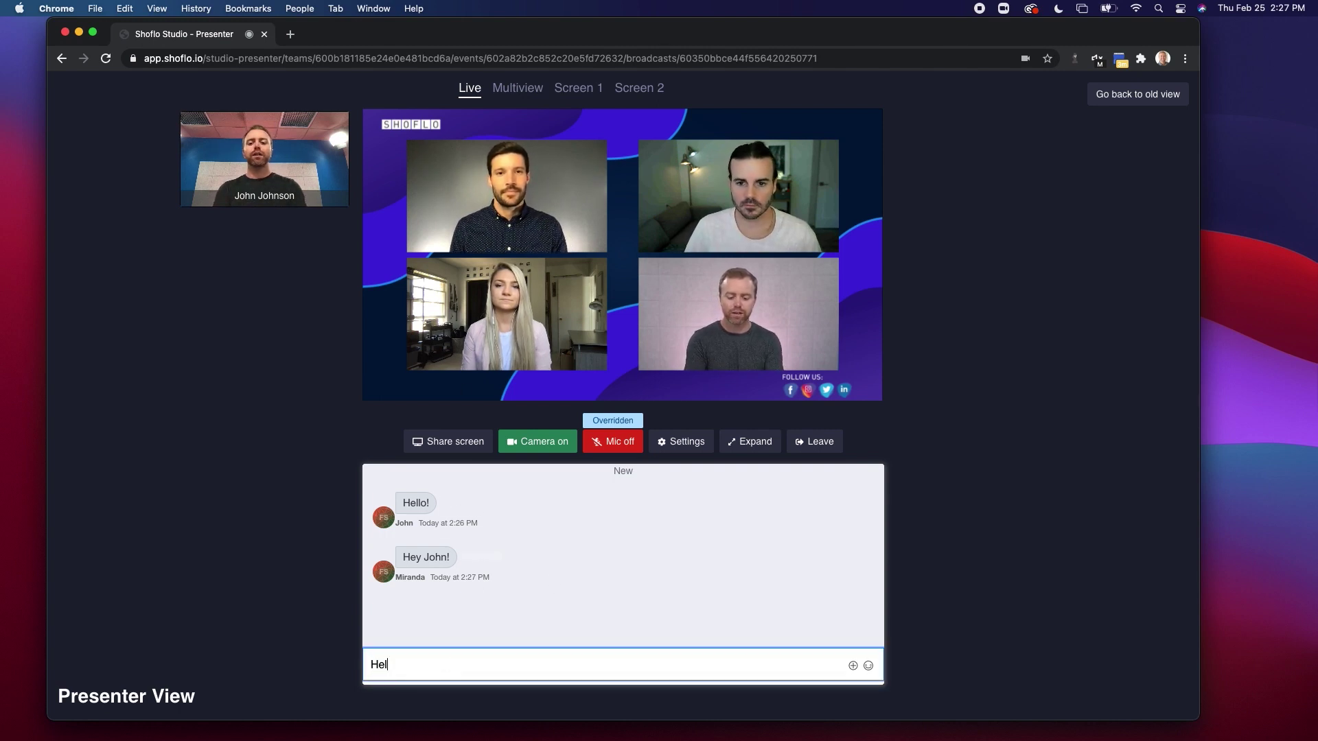
pyautogui.write('lo, Im J')
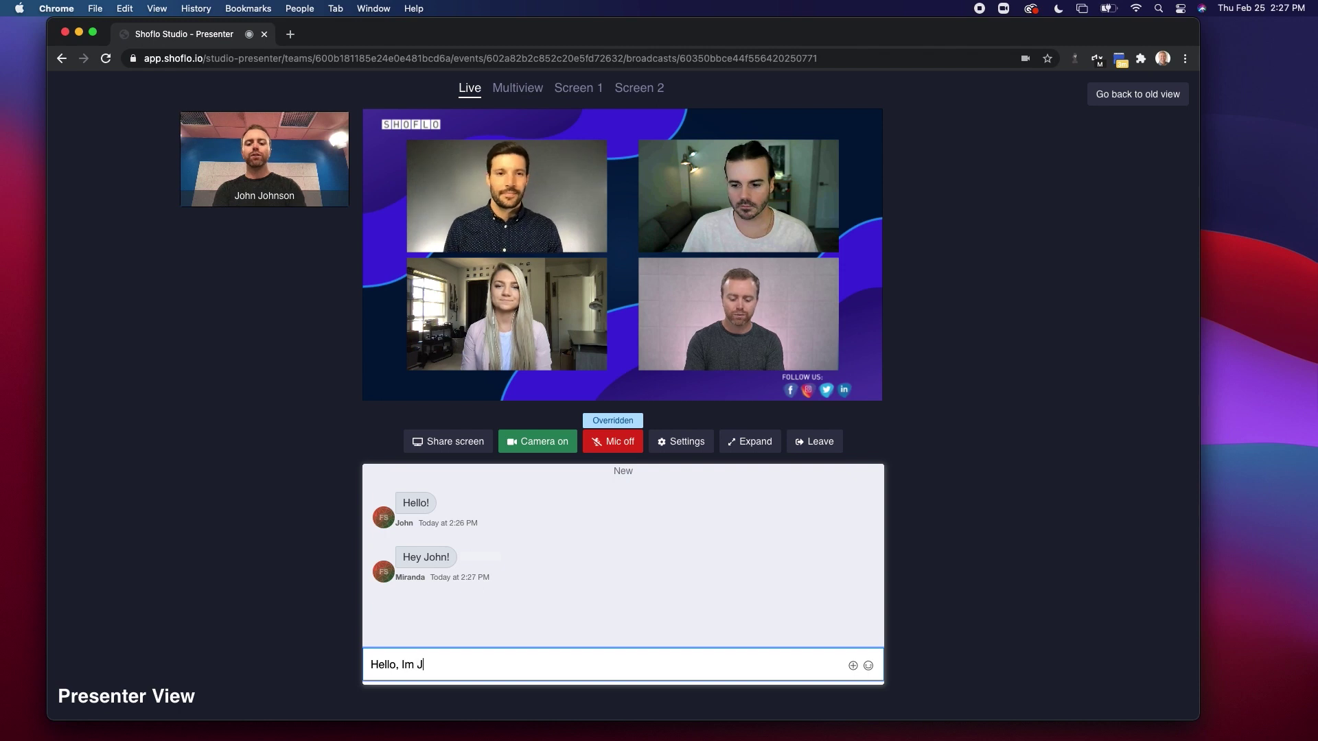
pyautogui.write('ohn')
pyautogui.press('Return')
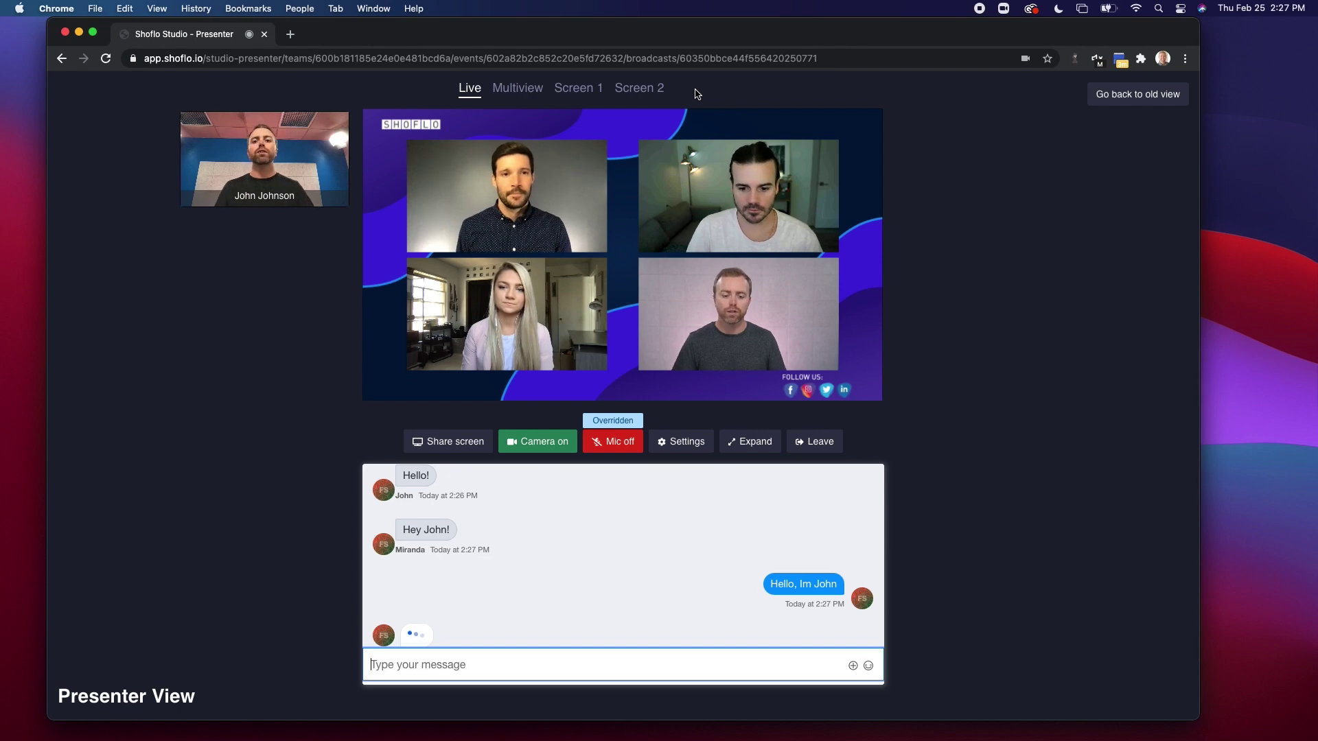
# Back in the studio, remove the third listed presenter from air and reduce the live shot to the second and fourth presenters
pyautogui.hotkey('ctrl', 'Right')
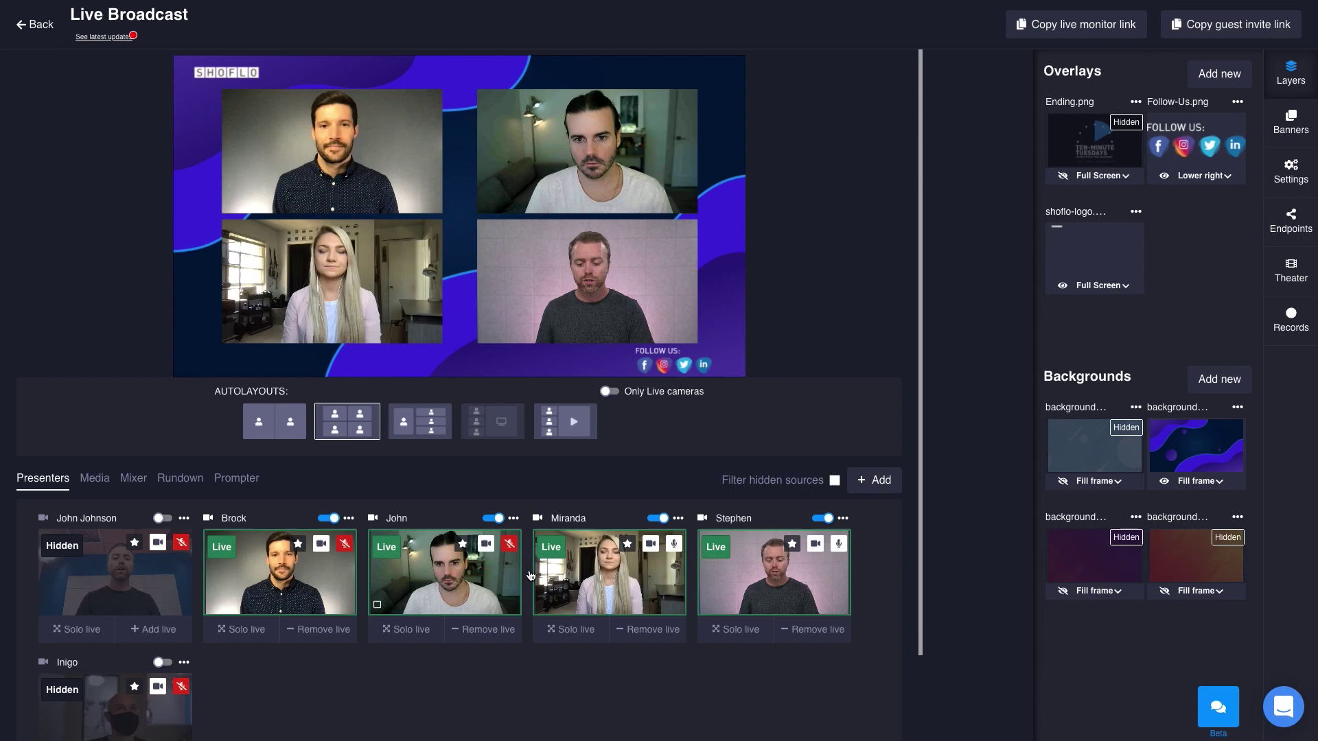
pyautogui.click(499, 637)
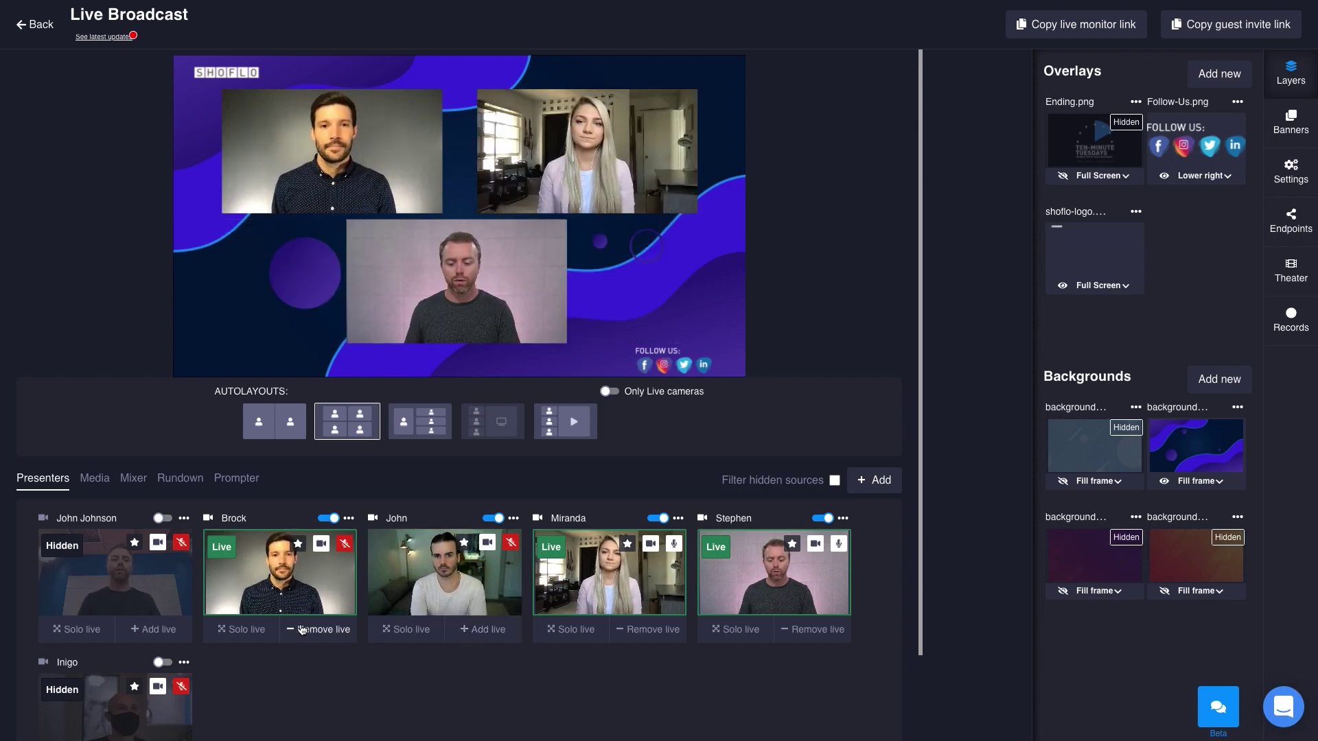
pyautogui.click(247, 633)
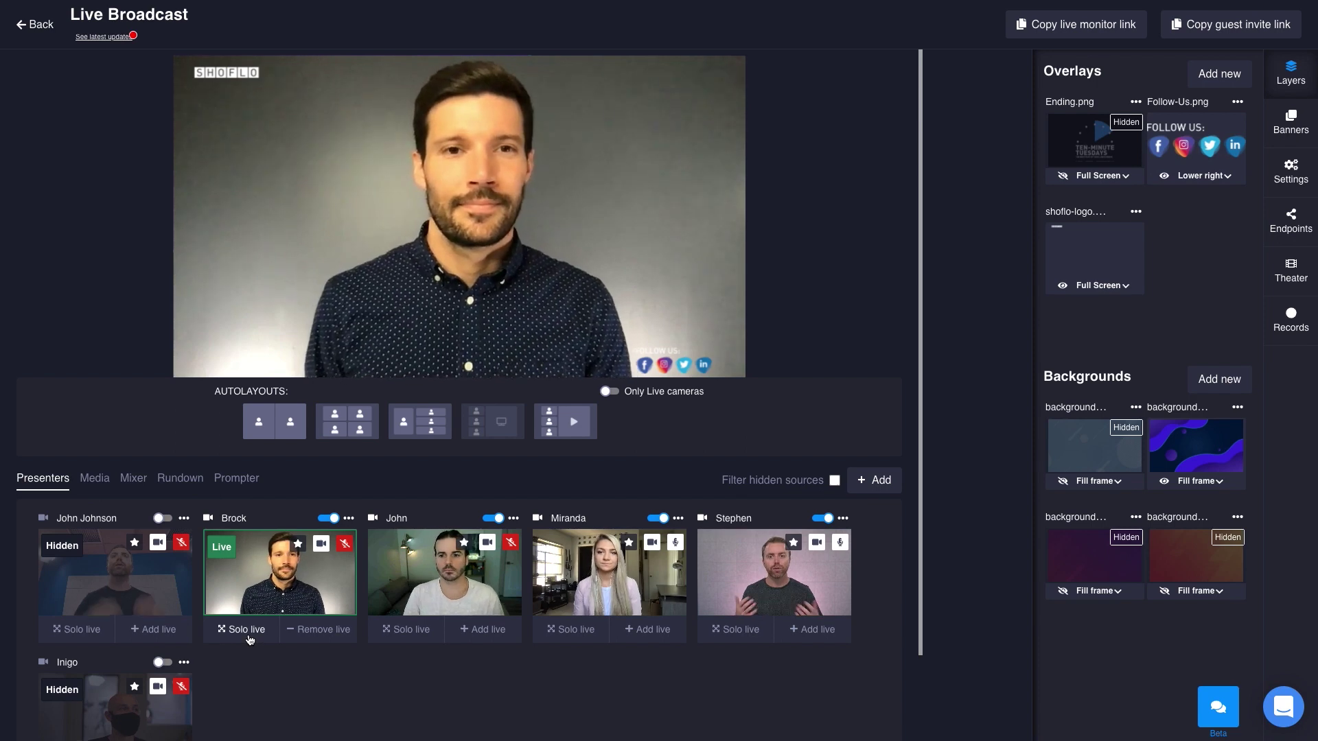
pyautogui.click(653, 631)
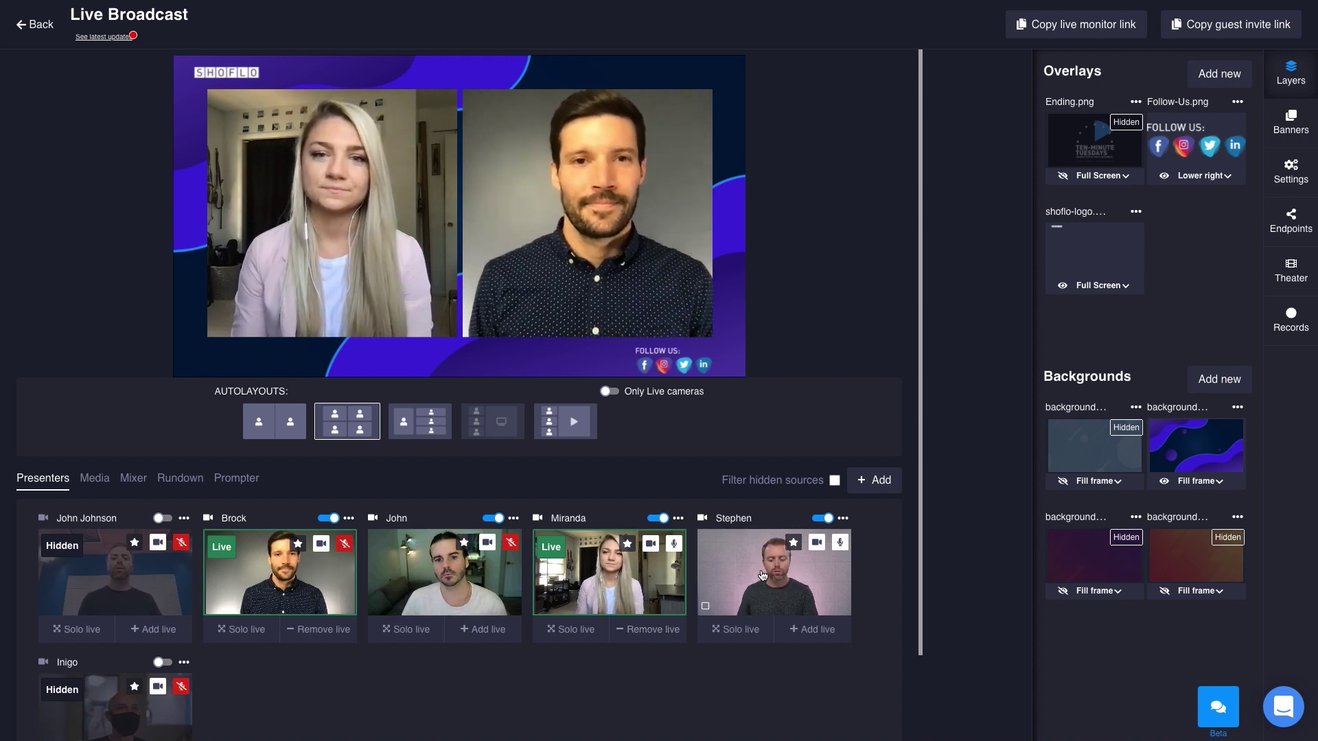
# Move the fifth presenter to third place in the list and apply the four-person grid autolayout
pyautogui.moveTo(767, 567); pyautogui.dragTo(467, 581)
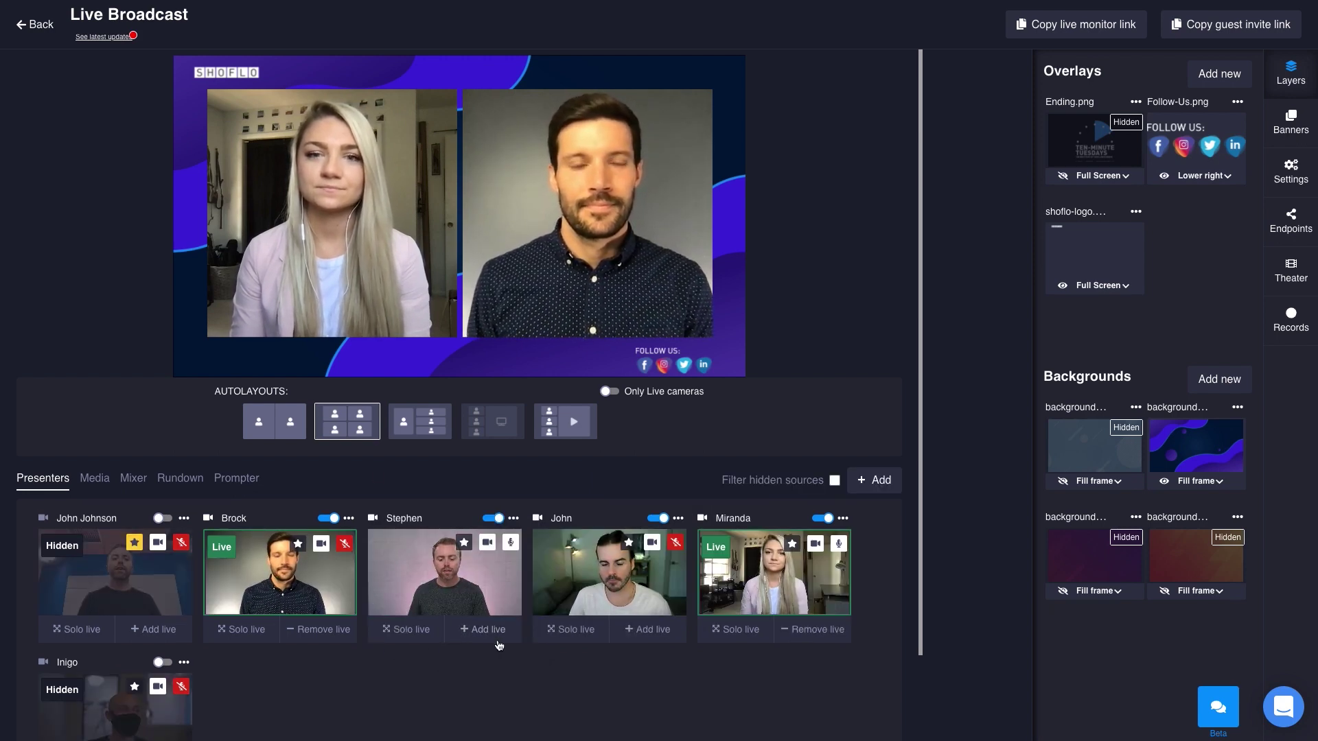
pyautogui.click(351, 428)
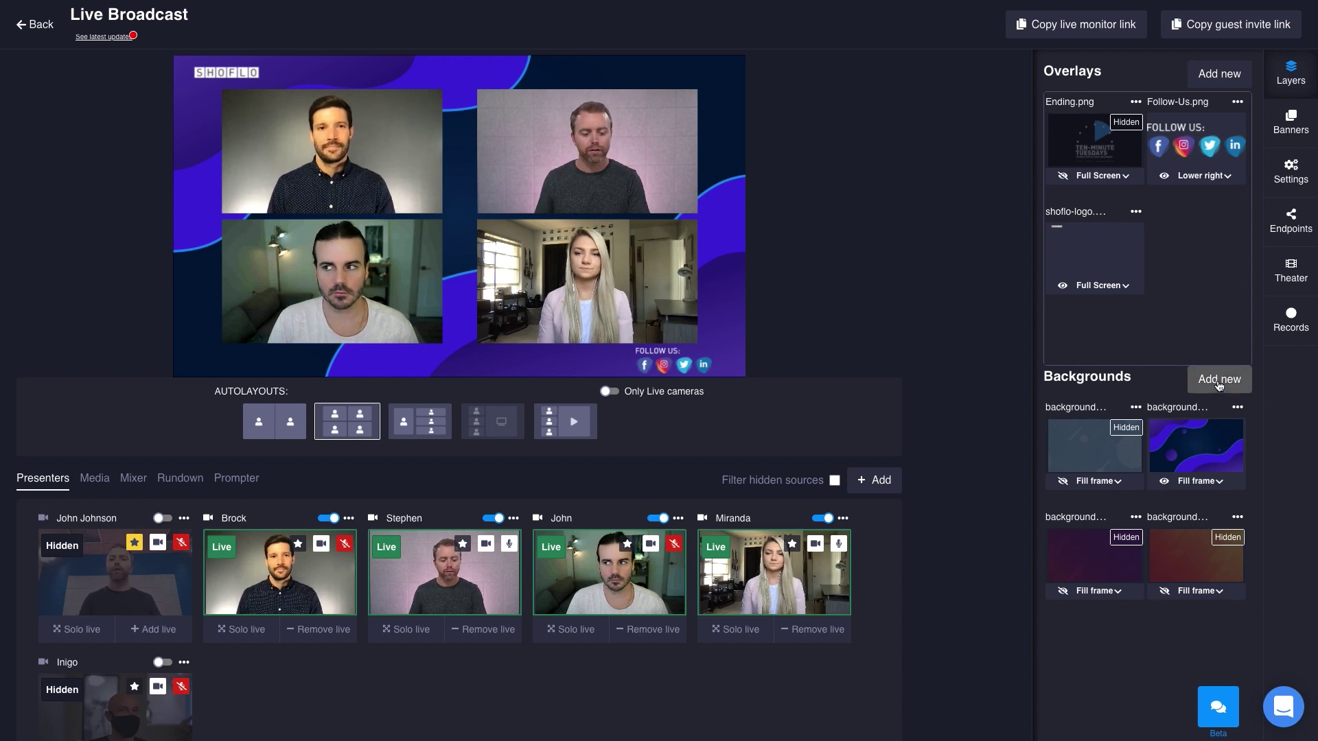
# Add the navy template with red diagonal streaks from the Shoflo background gallery and show it behind the presenters
pyautogui.click(1212, 393)
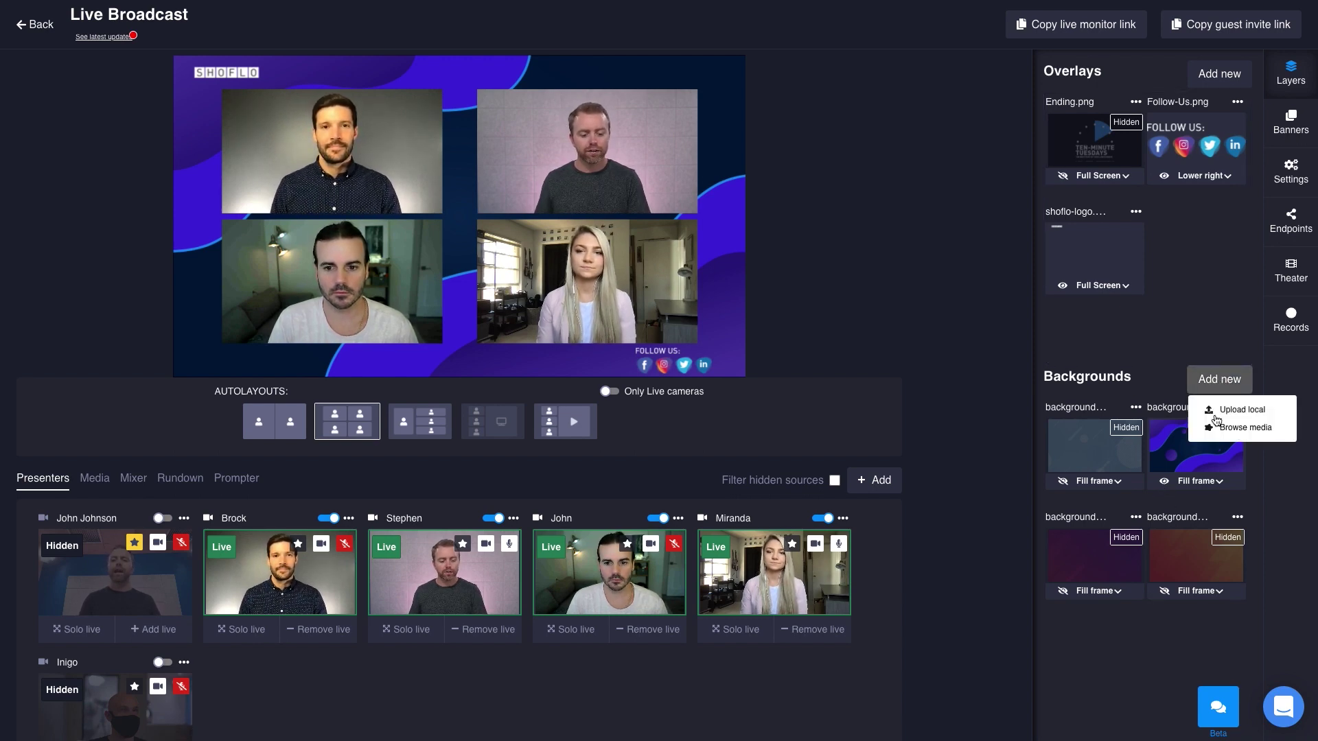
pyautogui.click(1237, 431)
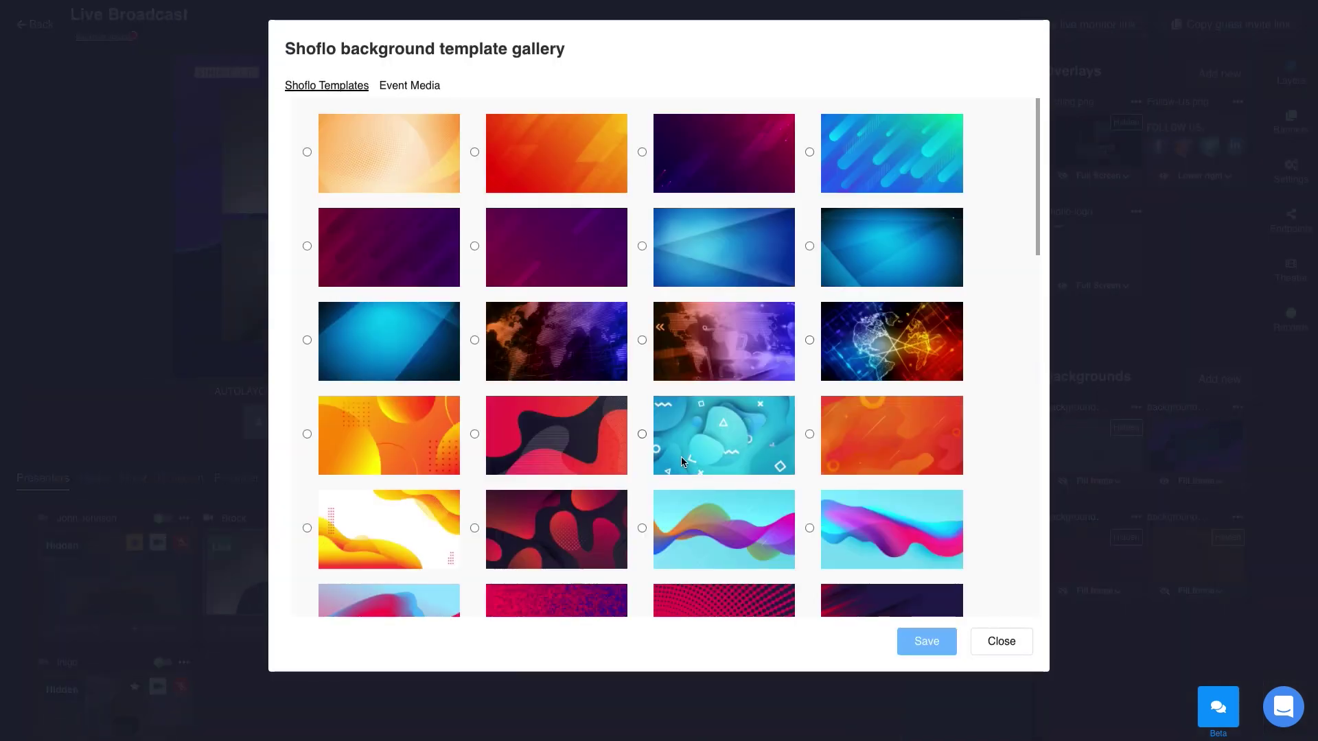
pyautogui.scroll(-5, 683, 462)
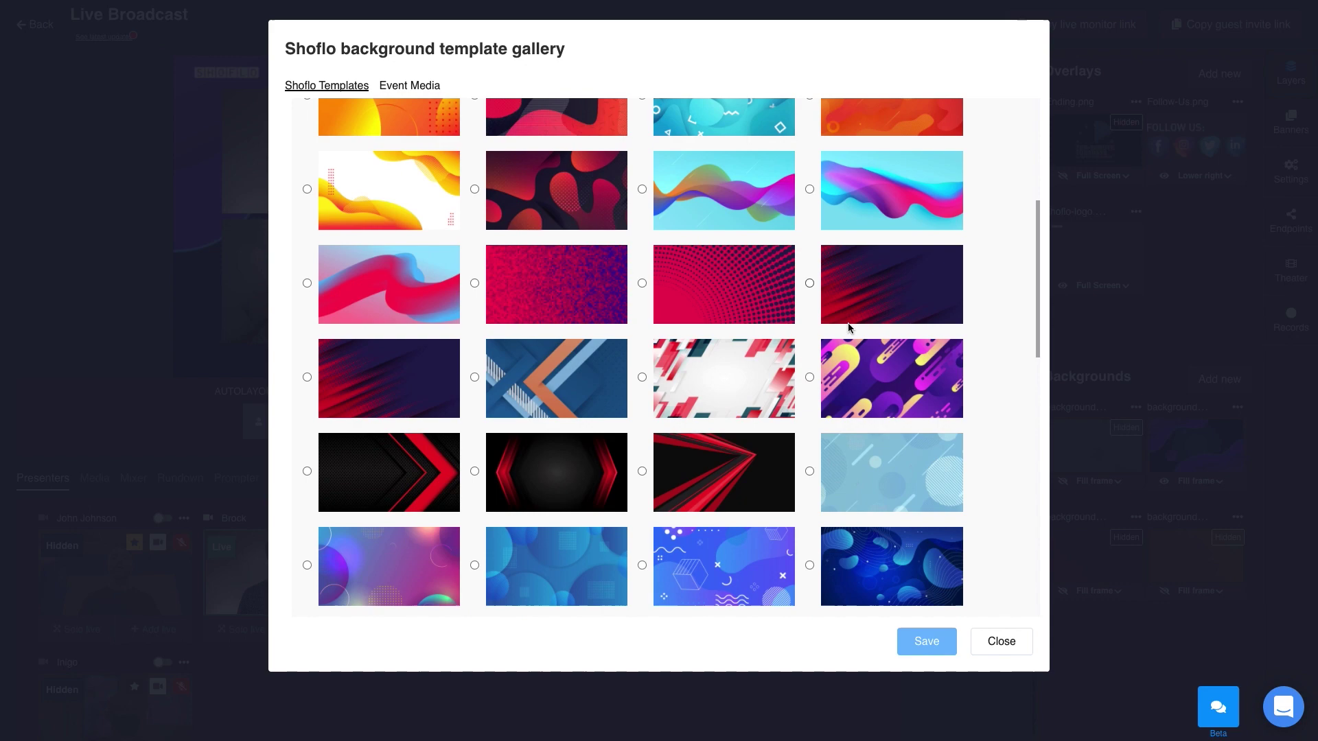
pyautogui.scroll(-1, 713, 452)
pyautogui.click(810, 274)
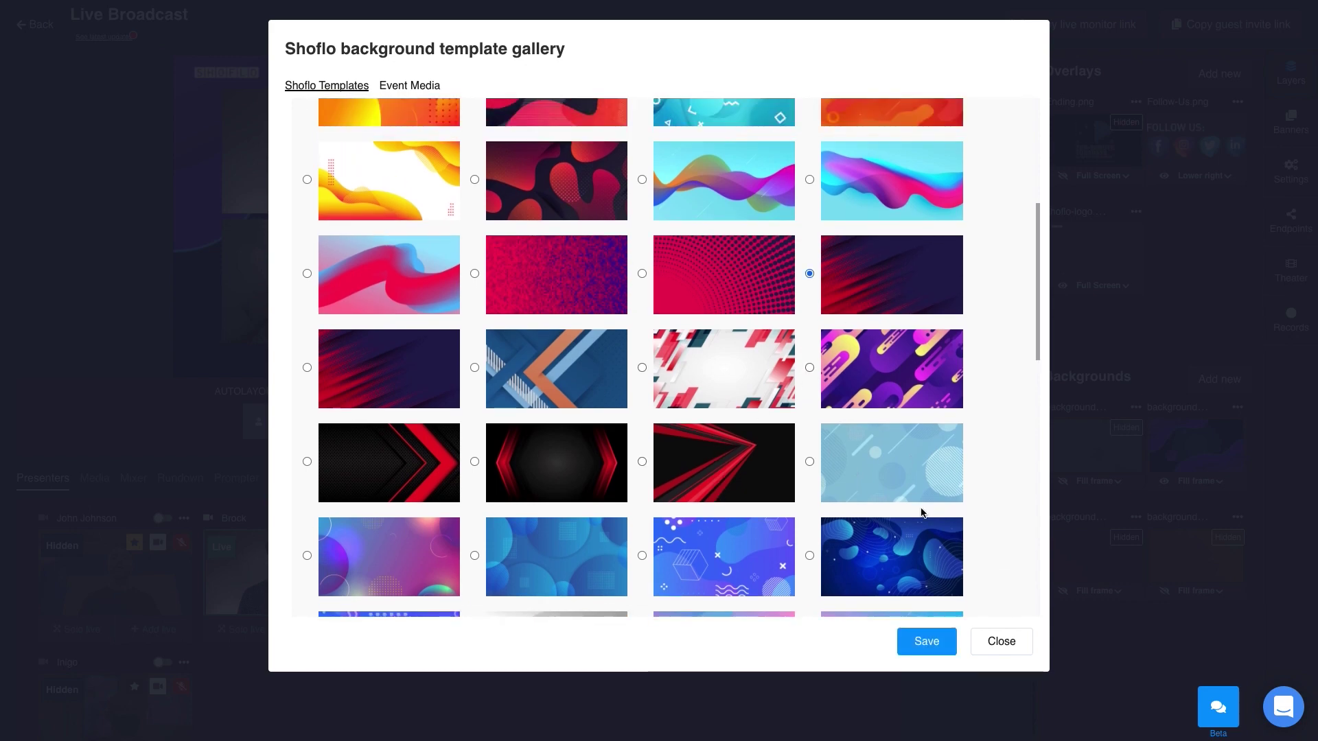
pyautogui.click(928, 644)
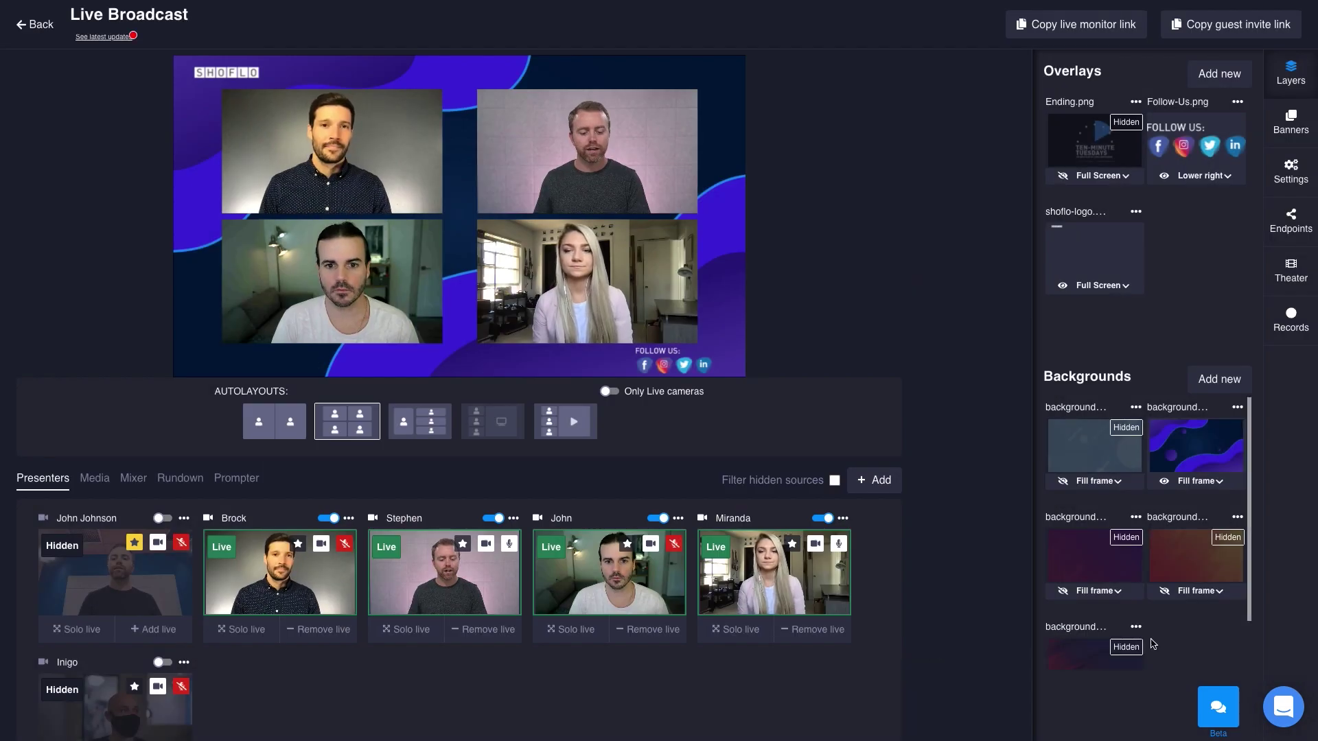
pyautogui.scroll(-1, 1094, 633)
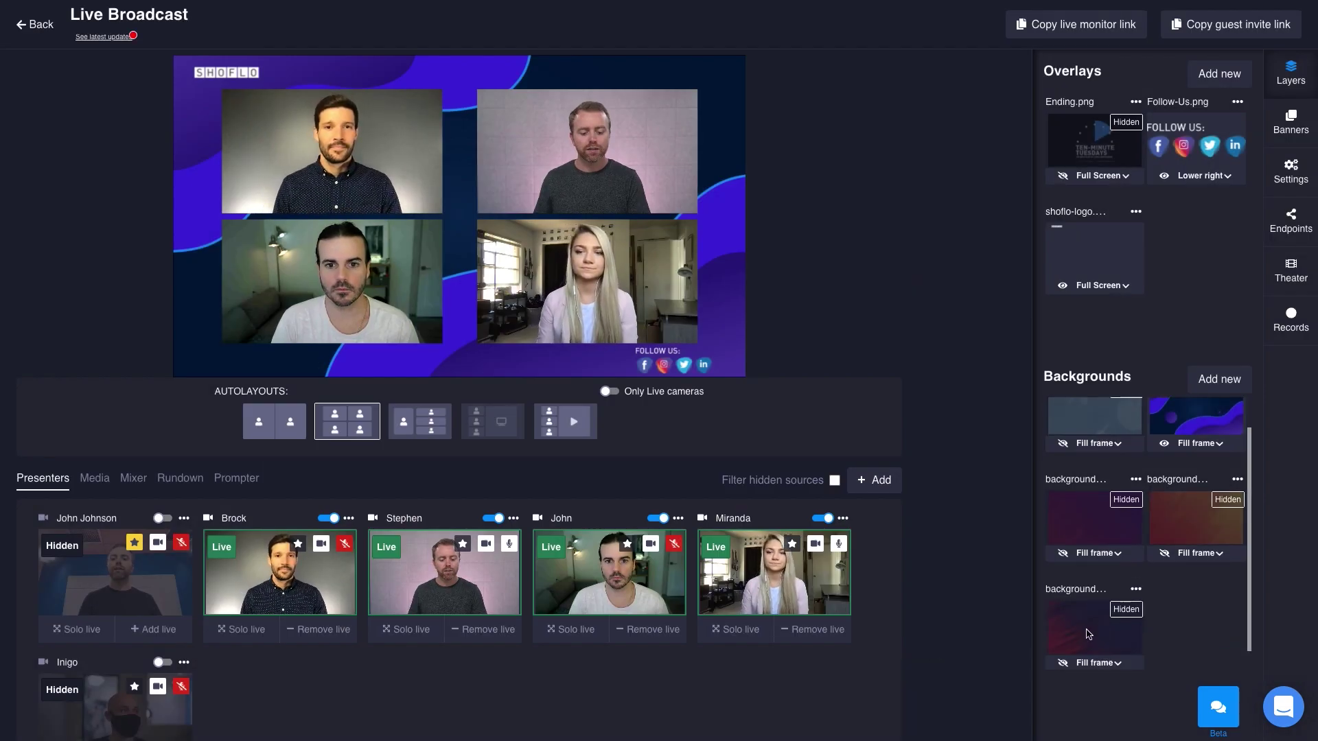
pyautogui.click(1063, 665)
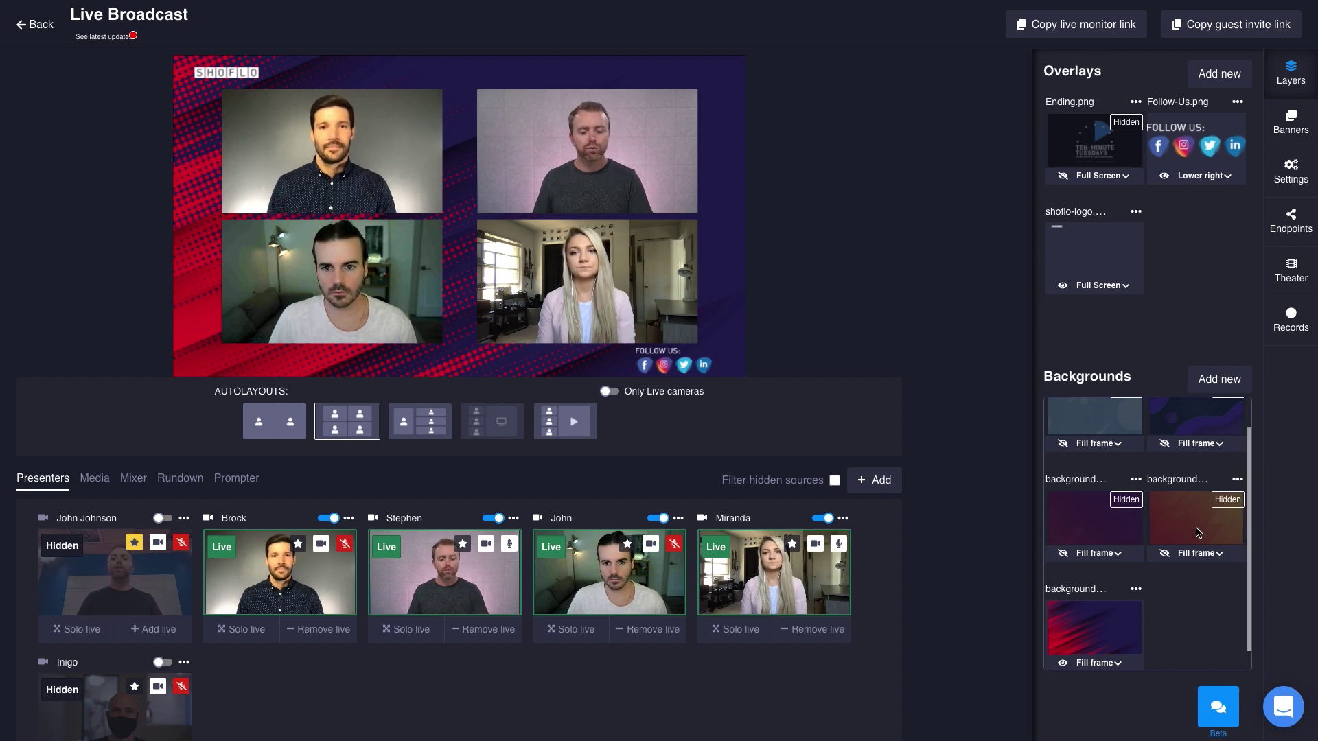
# Switch the live background to the orange gradient, and hide the shoflo-logo overlay and show it again
pyautogui.click(1165, 561)
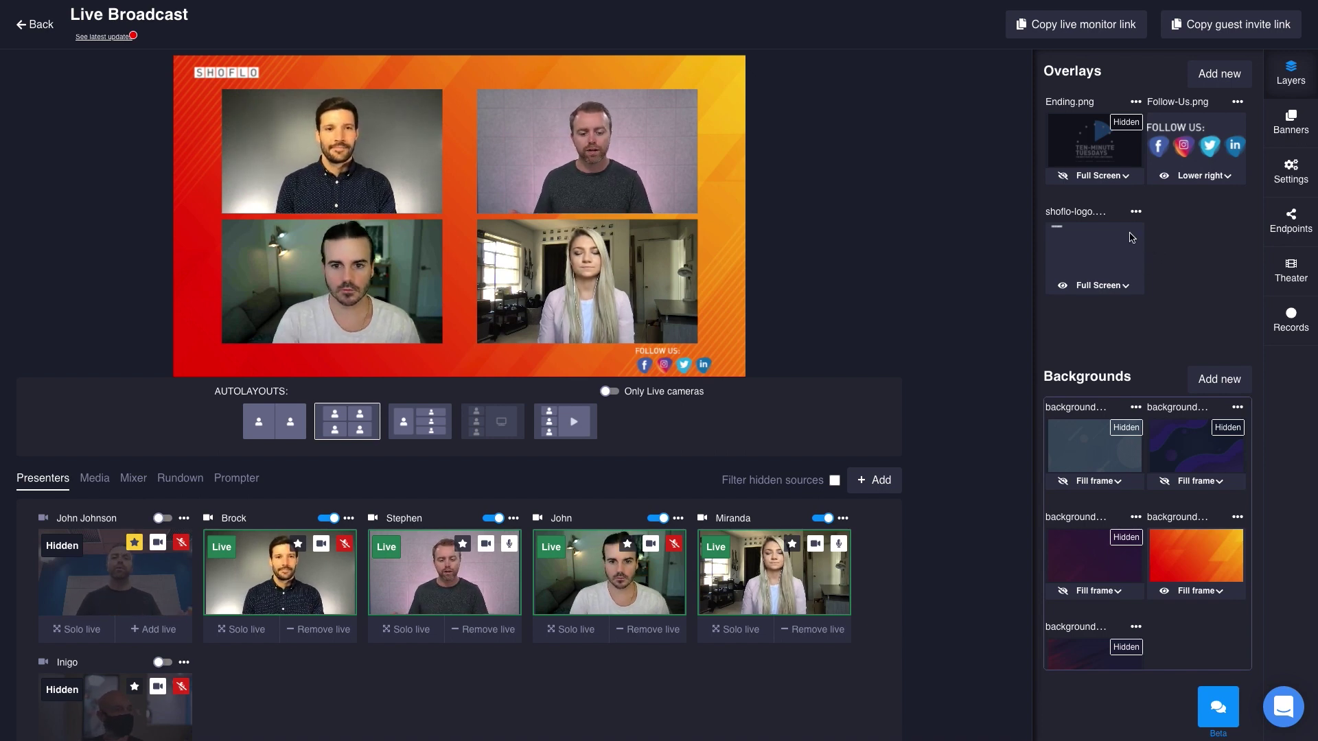
pyautogui.click(1063, 286)
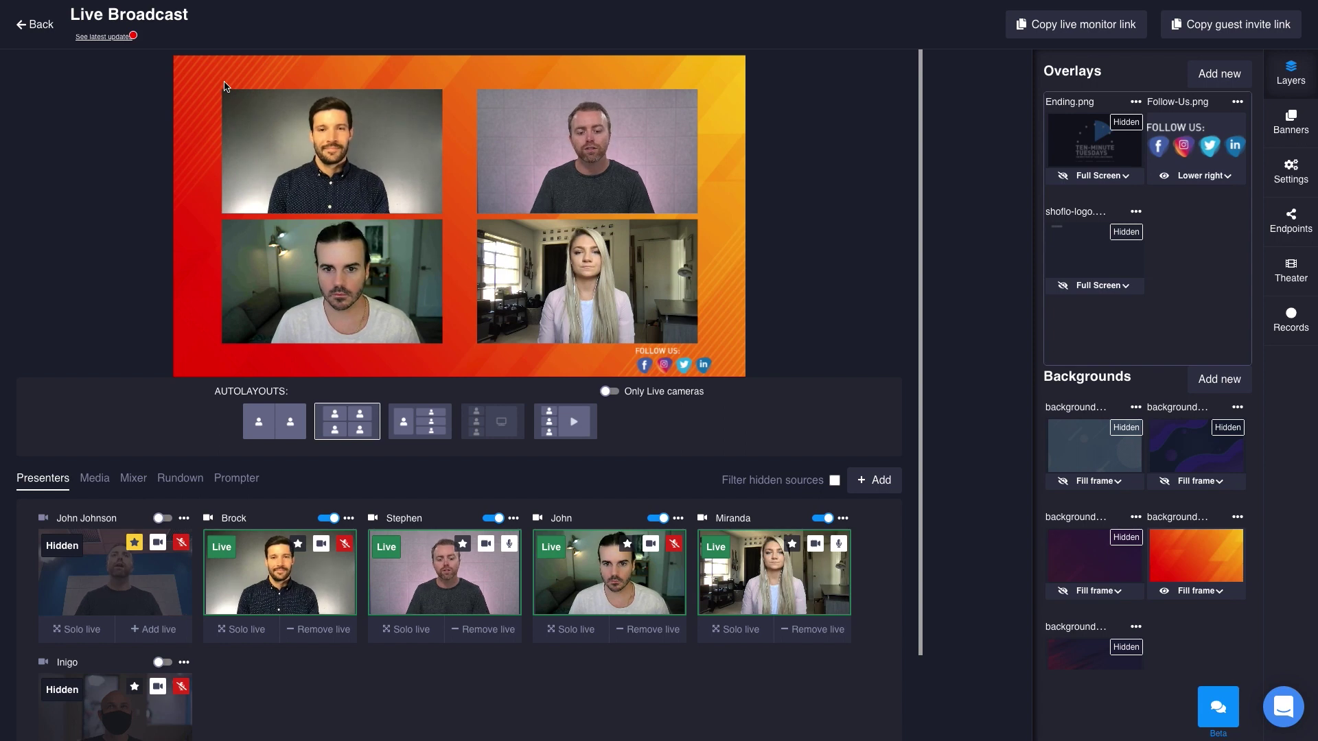
pyautogui.click(1066, 291)
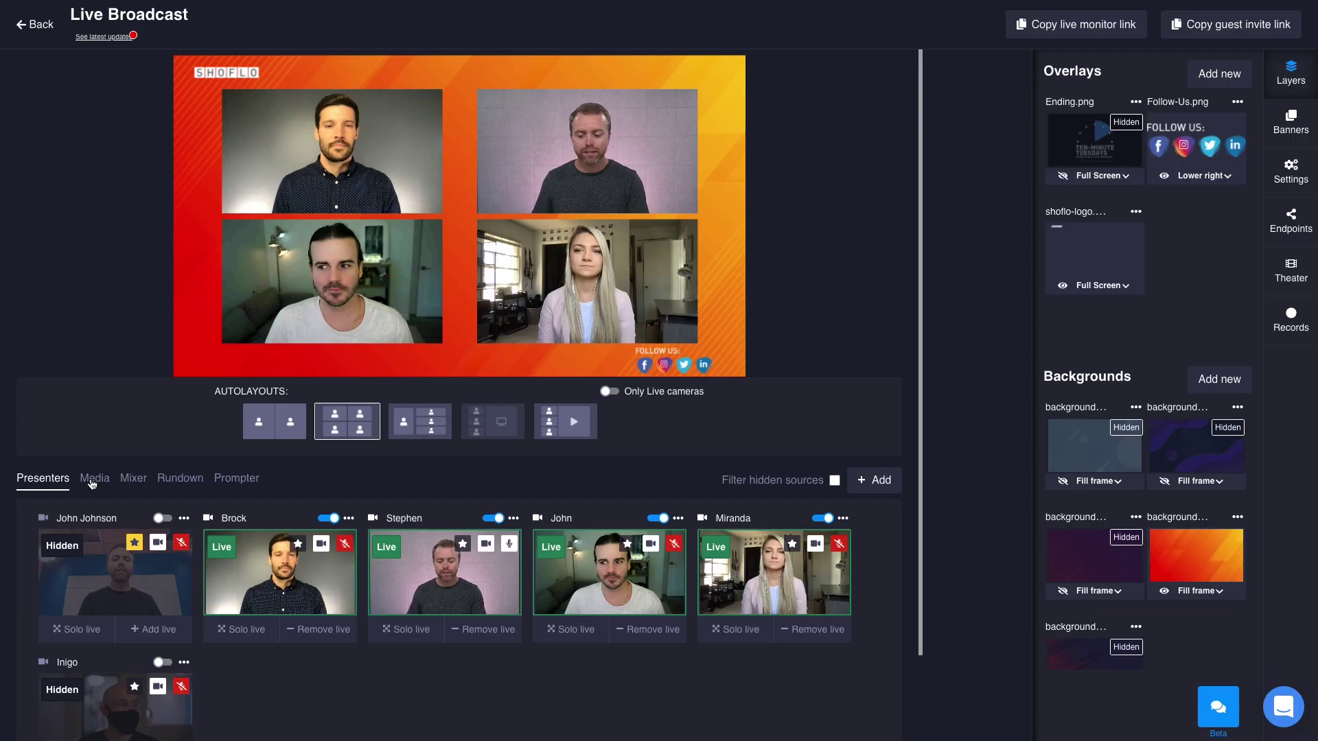
# Put the Order.png media on air solo and add the third listed presenter live beside it
pyautogui.click(92, 479)
pyautogui.scroll(-1, 311, 582)
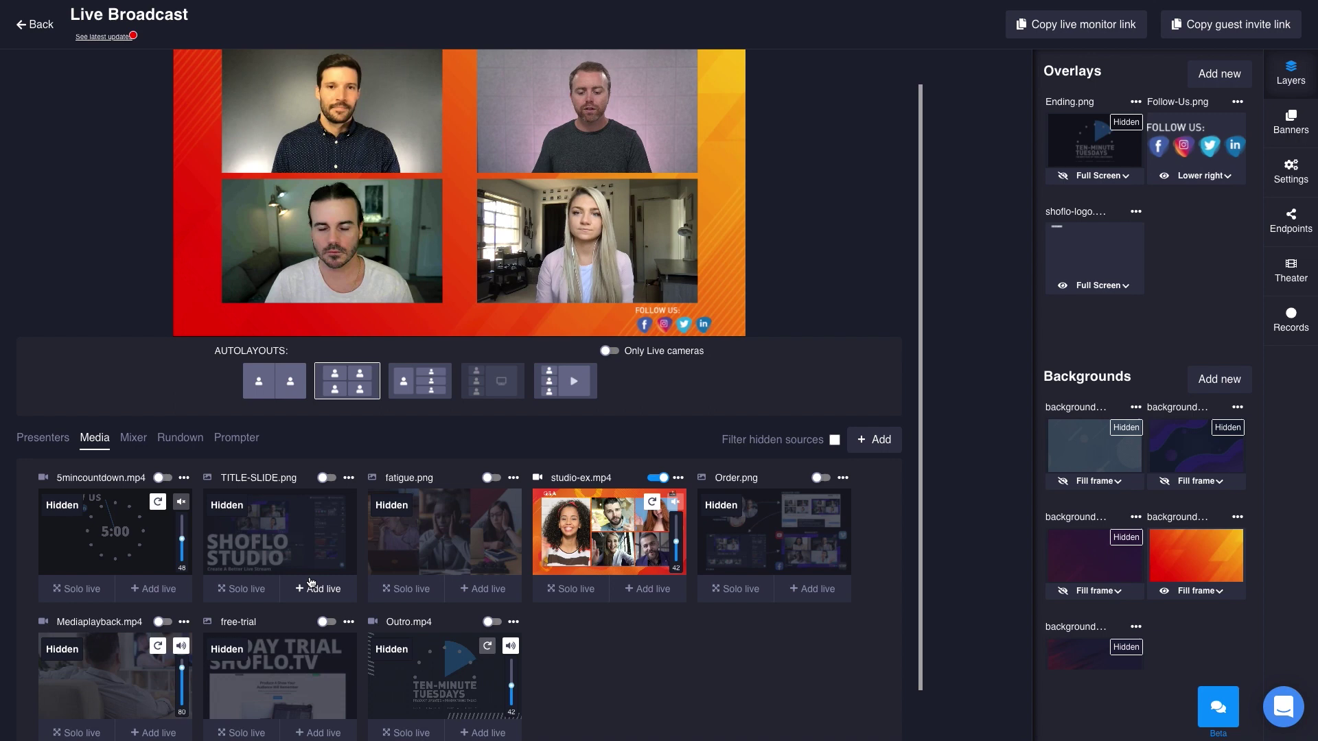
pyautogui.scroll(-2, 310, 582)
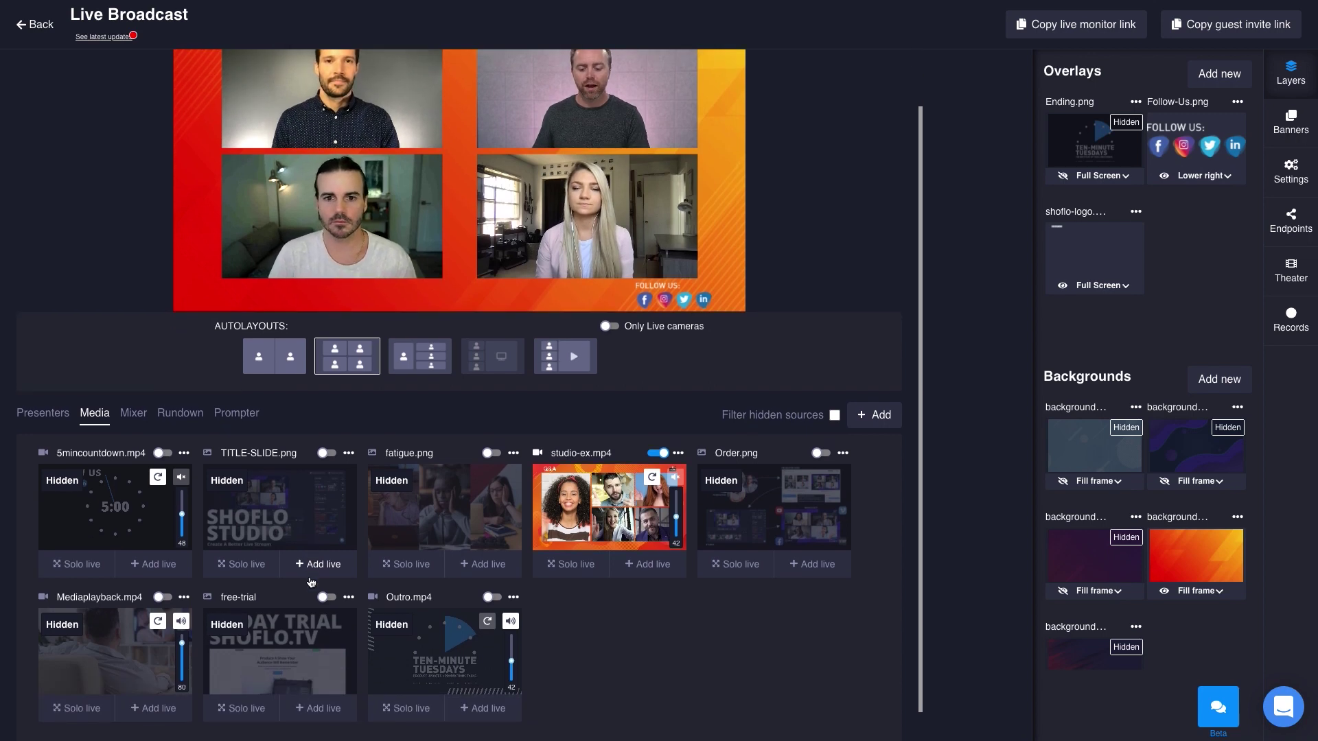
pyautogui.scroll(3, 753, 618)
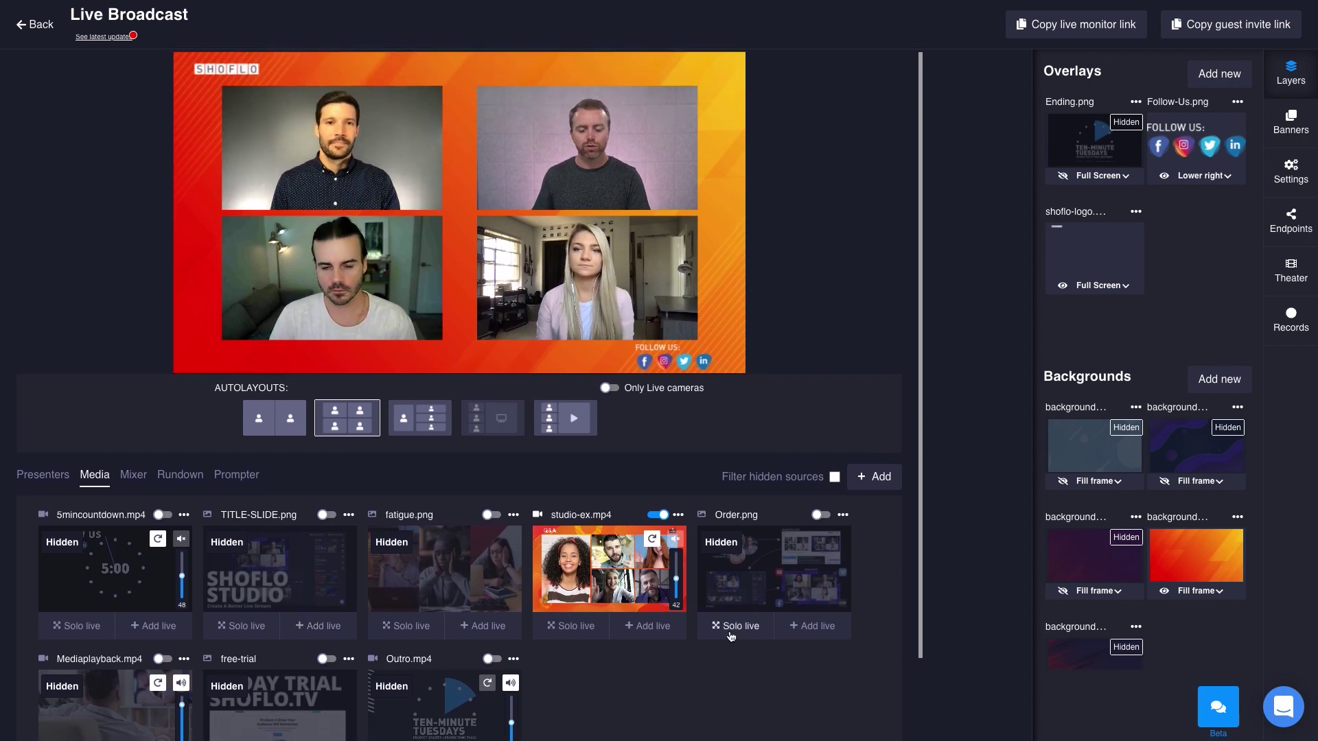
pyautogui.click(735, 635)
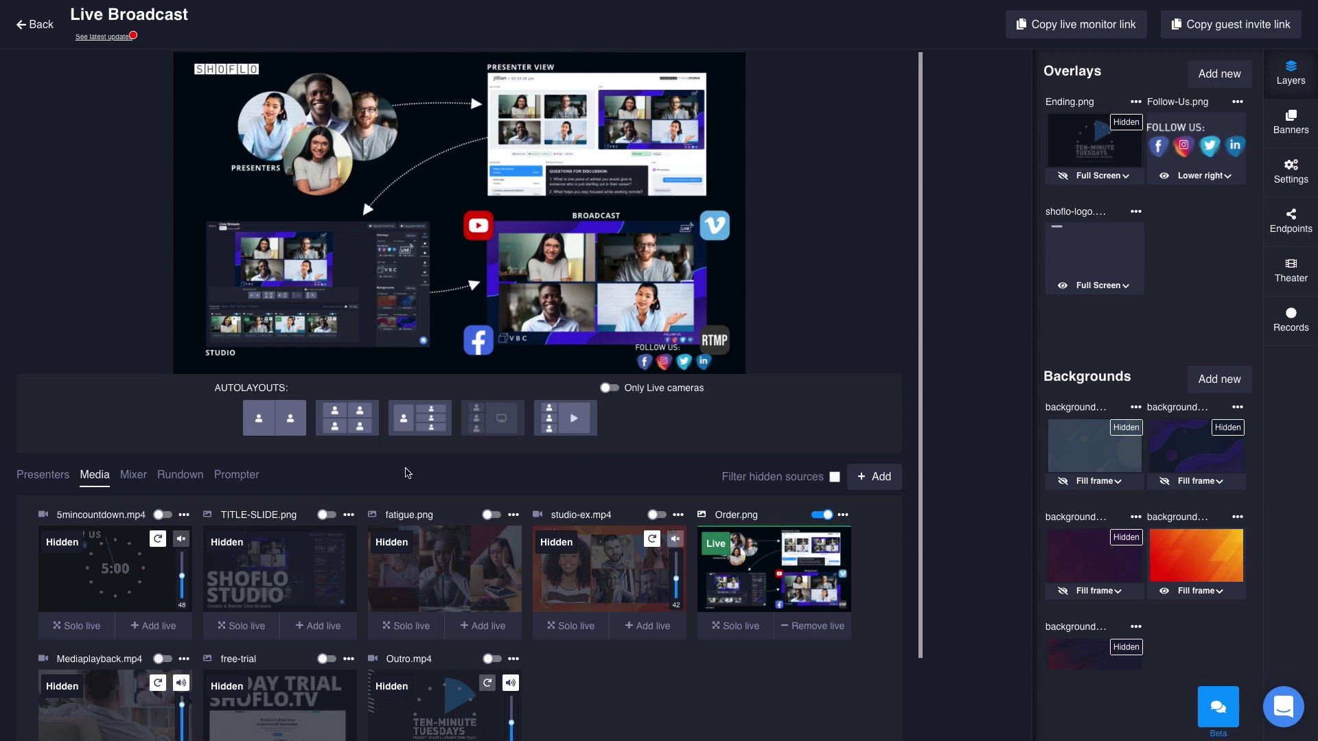
pyautogui.click(59, 480)
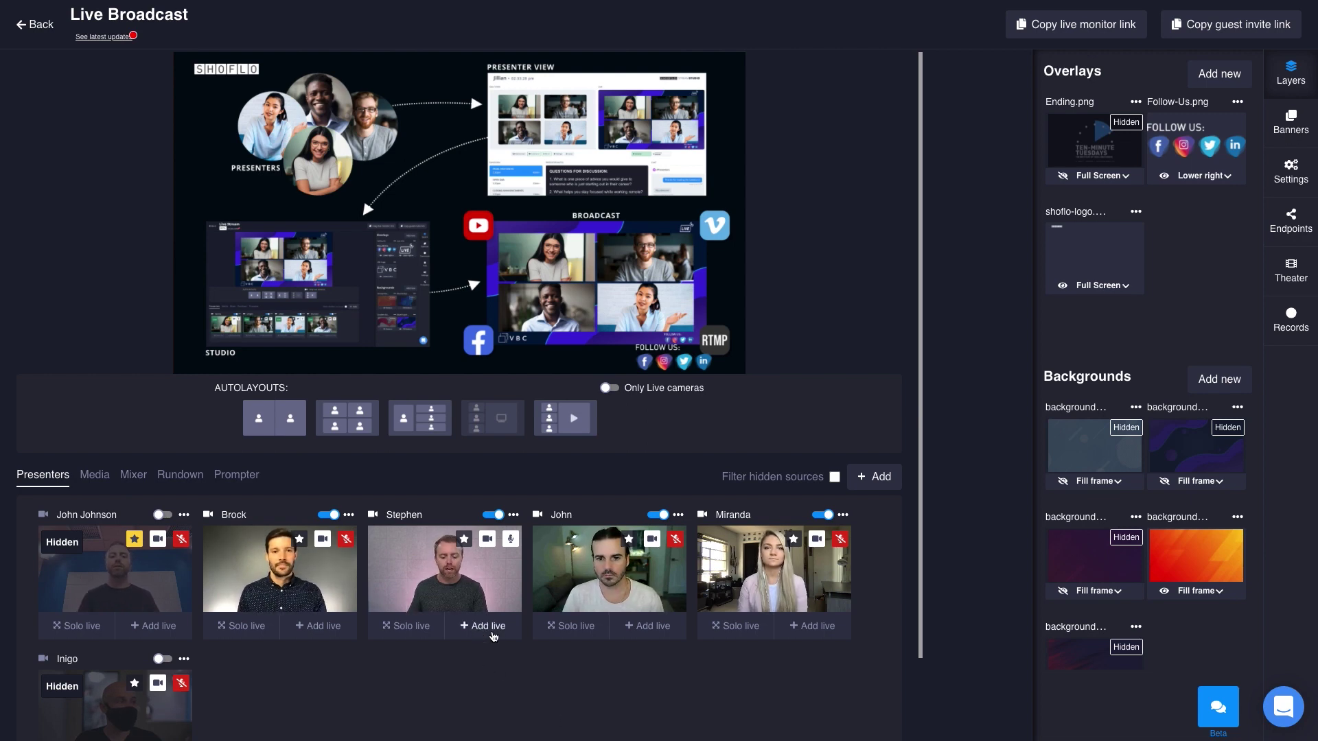
pyautogui.click(491, 635)
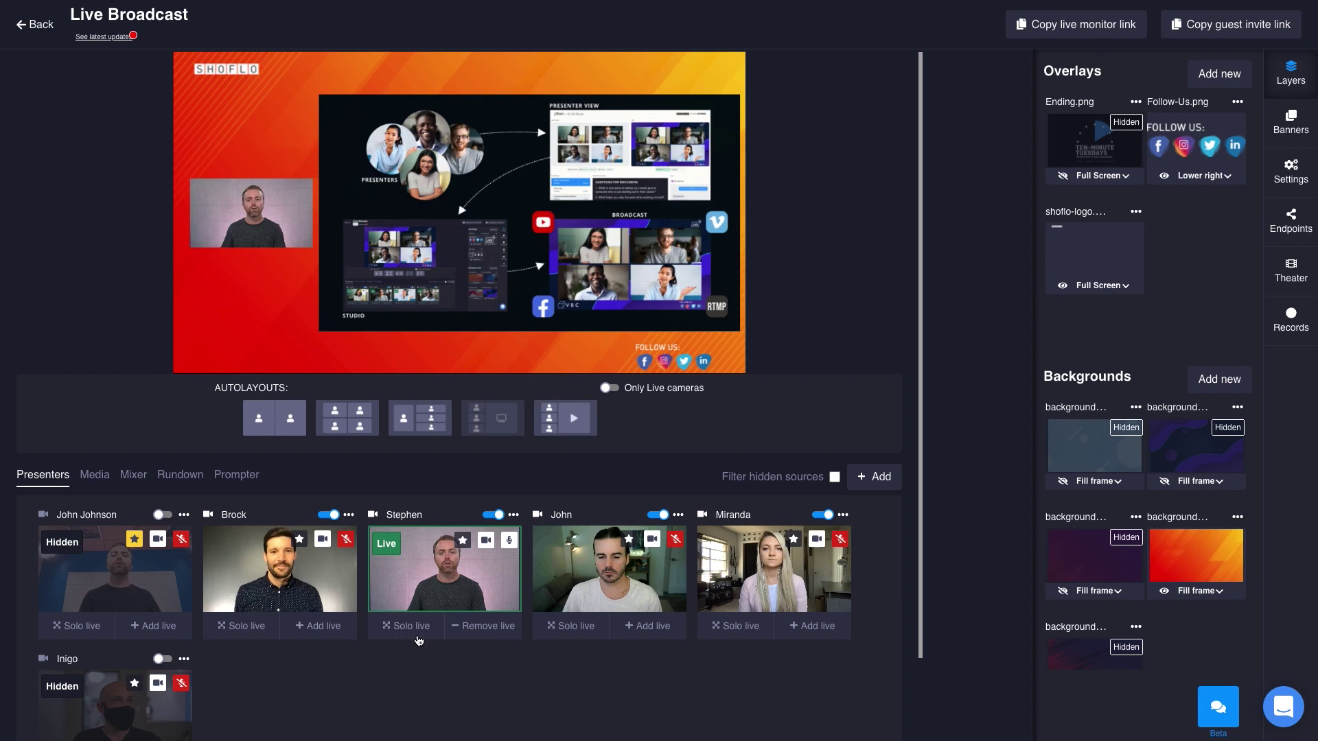
# Replace Order.png with the studio-ex.mp4 video live beside the presenter, using the presenters-with-media autolayout
pyautogui.click(95, 476)
pyautogui.scroll(-1, 96, 478)
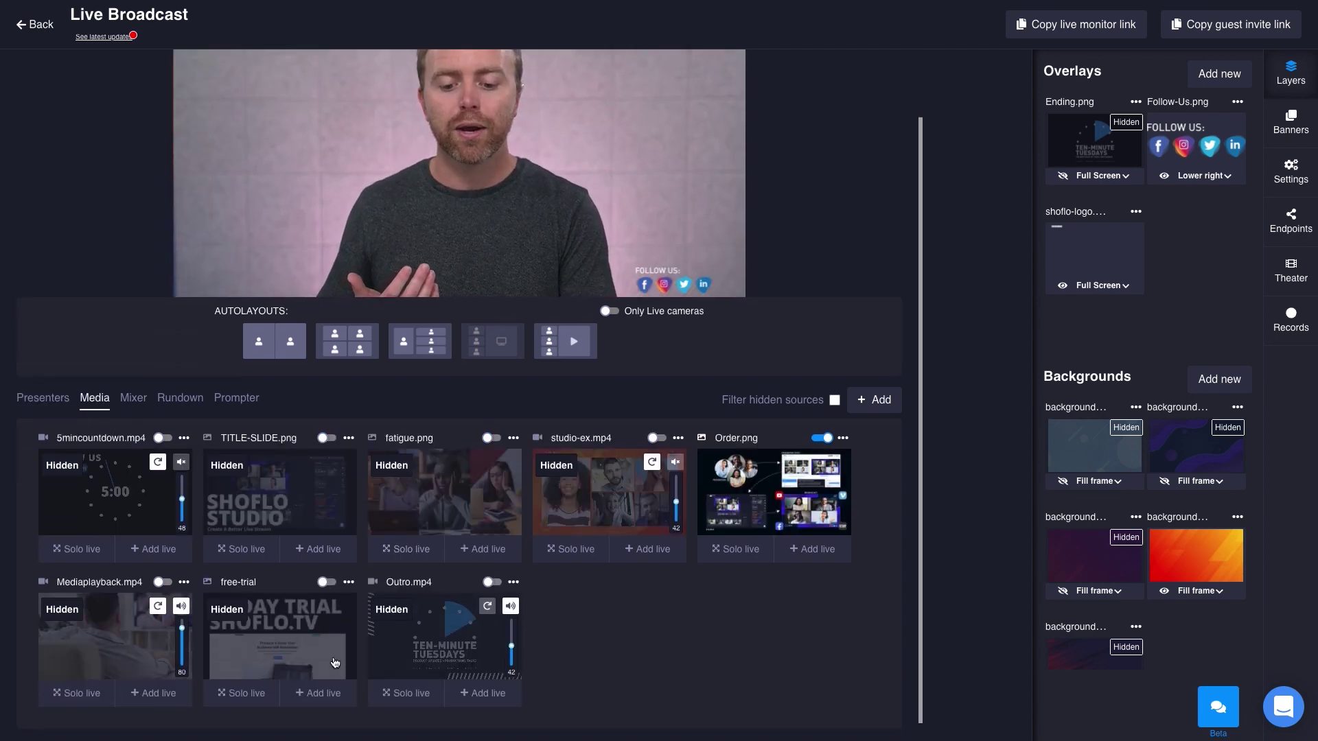
pyautogui.click(817, 549)
pyautogui.scroll(1, 820, 559)
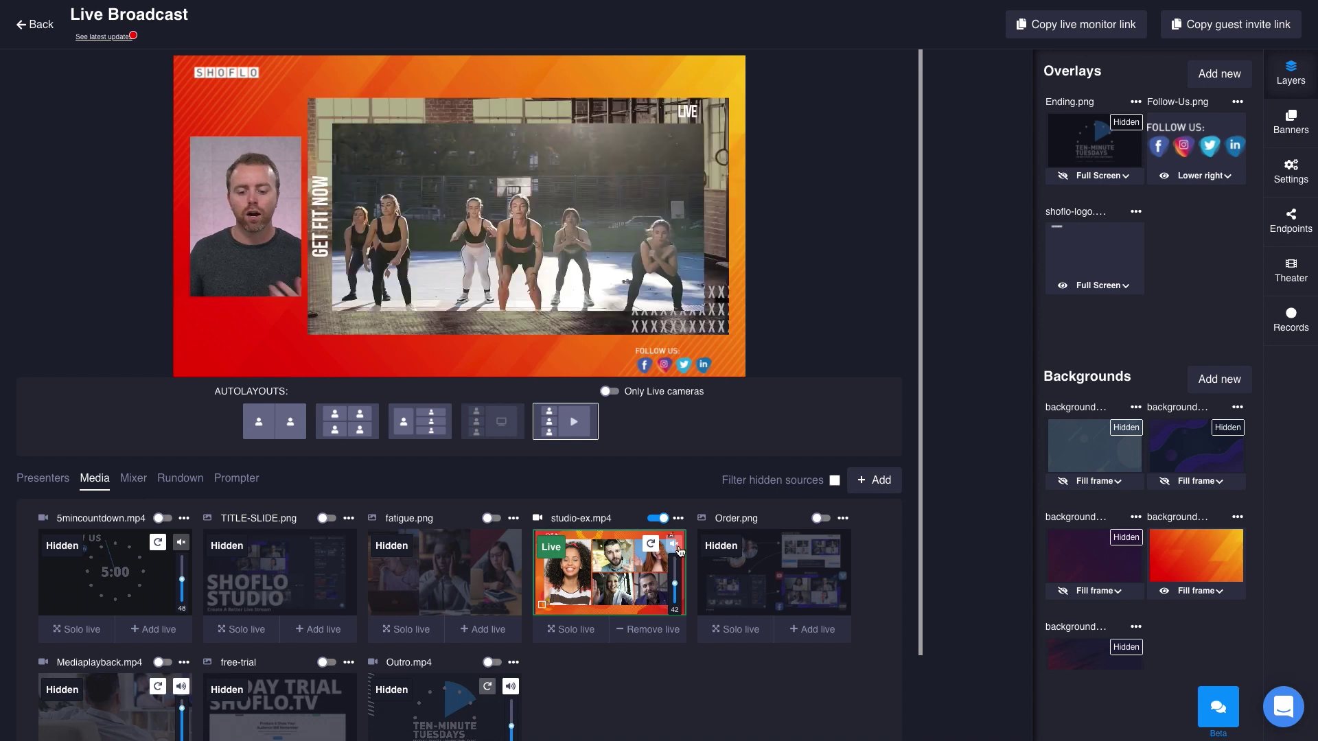
# Switch the live background from the orange gradient to the magenta and purple template
pyautogui.click(1062, 591)
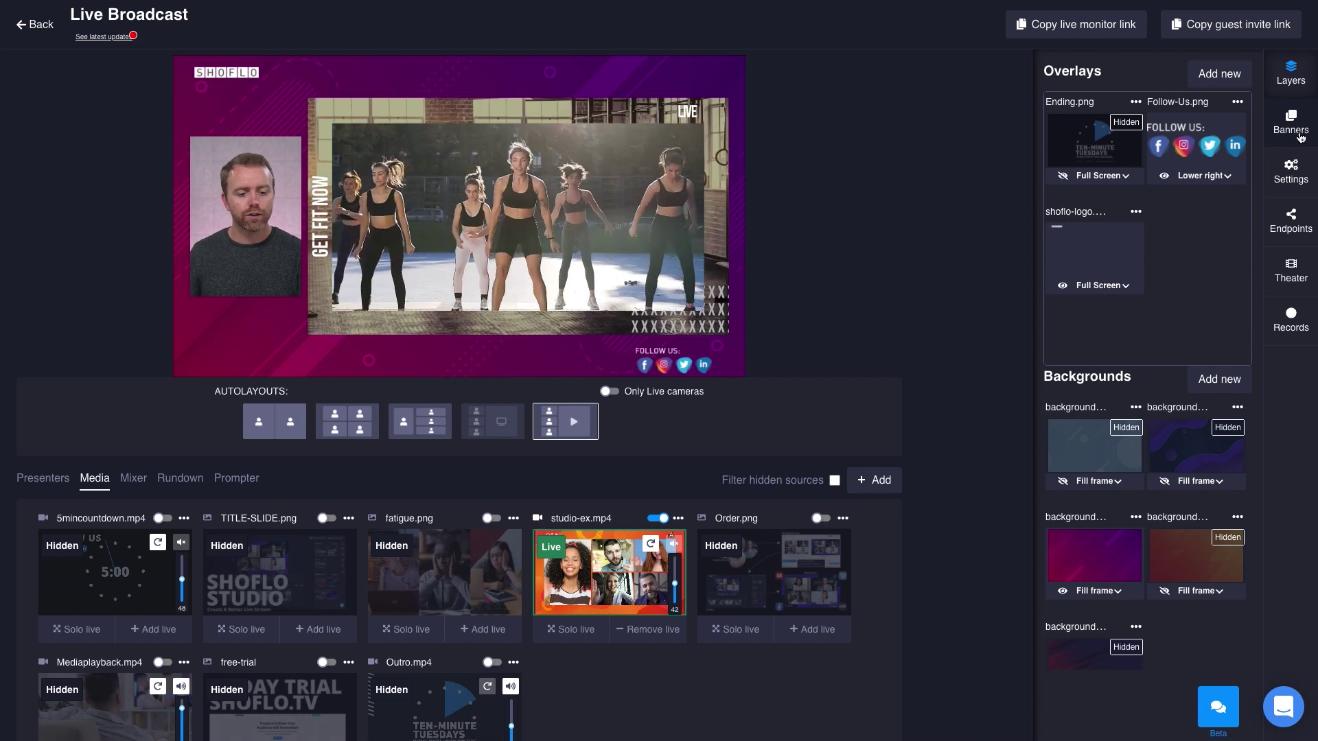
# Put the third listed presenter on air solo, and show the presenter's lower-third banner and hide it again
pyautogui.click(1299, 137)
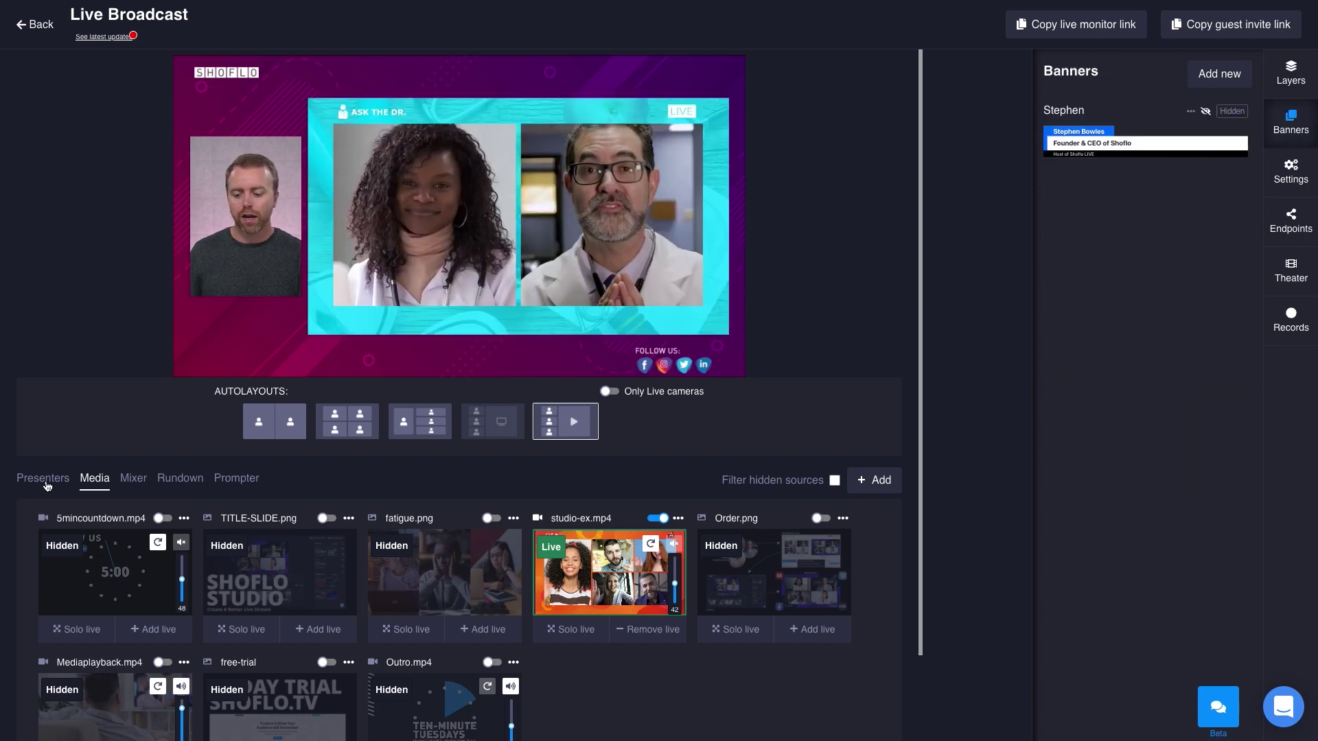
pyautogui.click(46, 480)
pyautogui.click(405, 630)
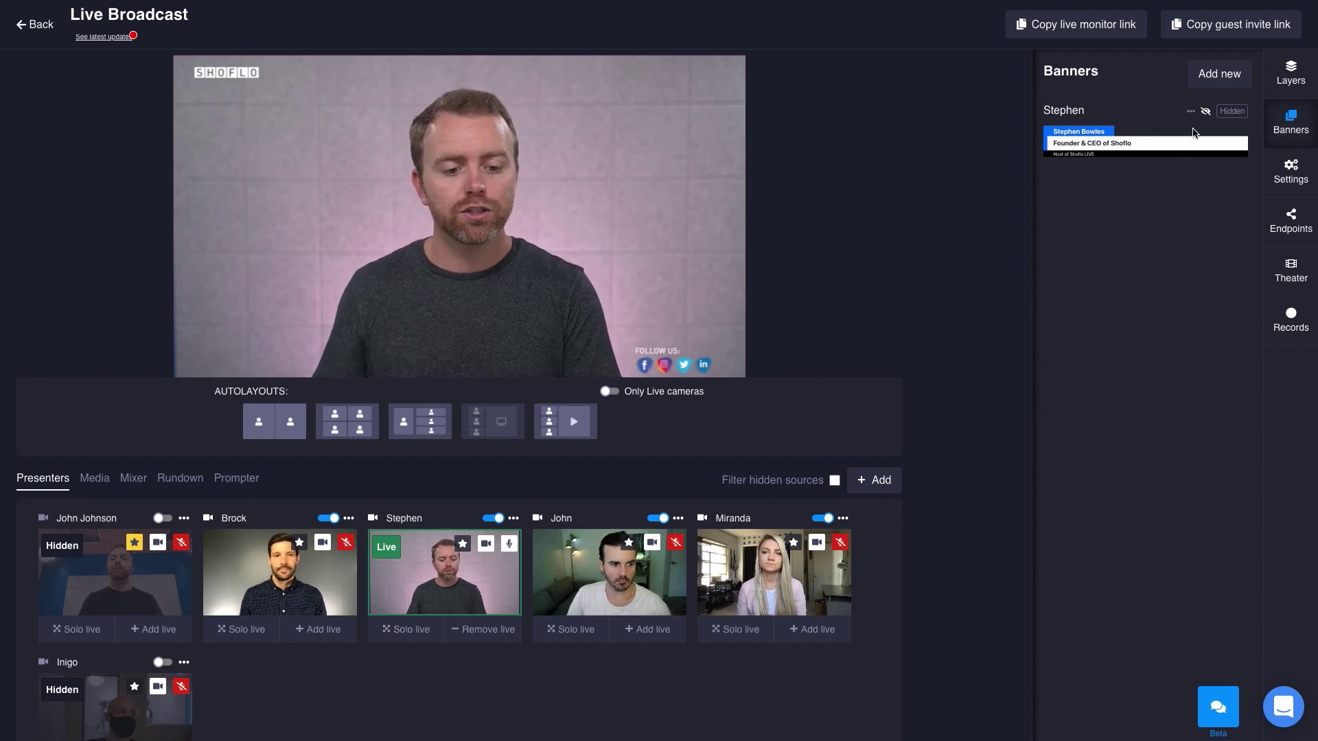
pyautogui.click(1205, 114)
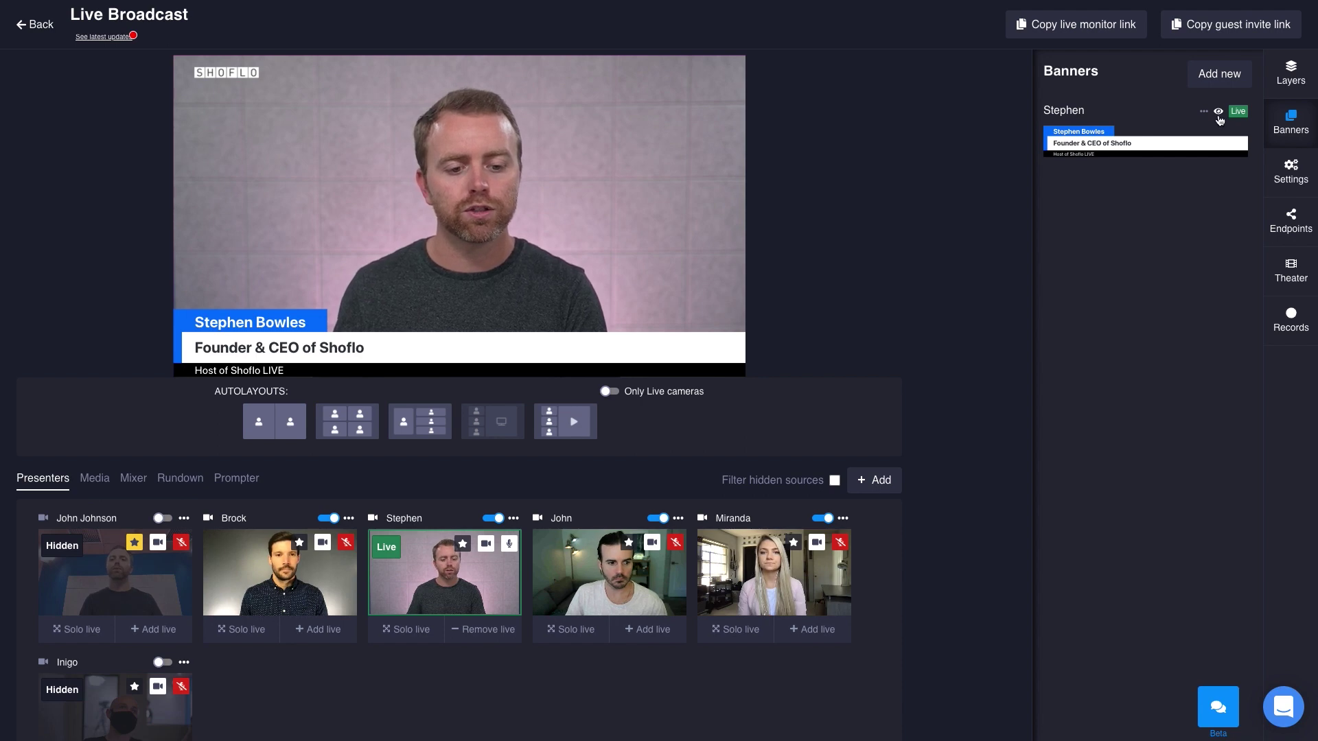
pyautogui.click(1218, 112)
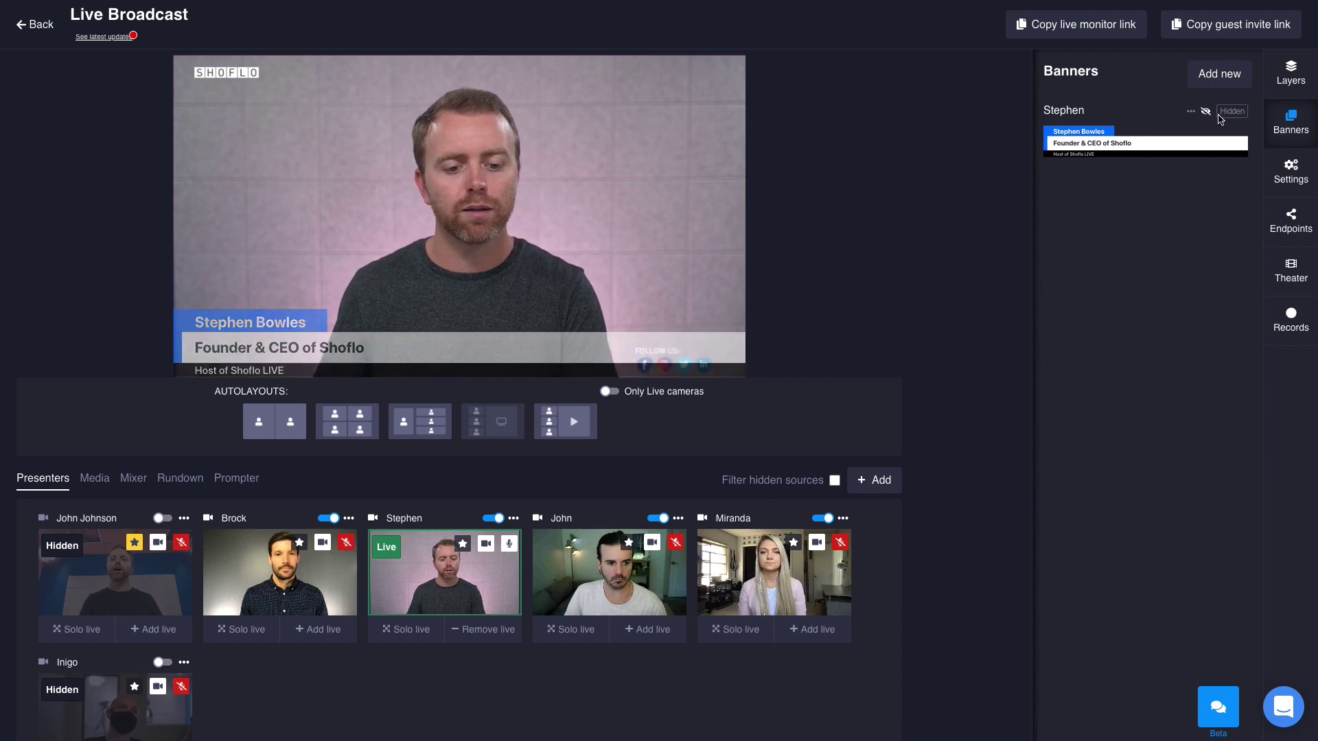
# Examine the new-banner form with its available banner styles and text lines, and leave it without creating a banner
pyautogui.click(1219, 74)
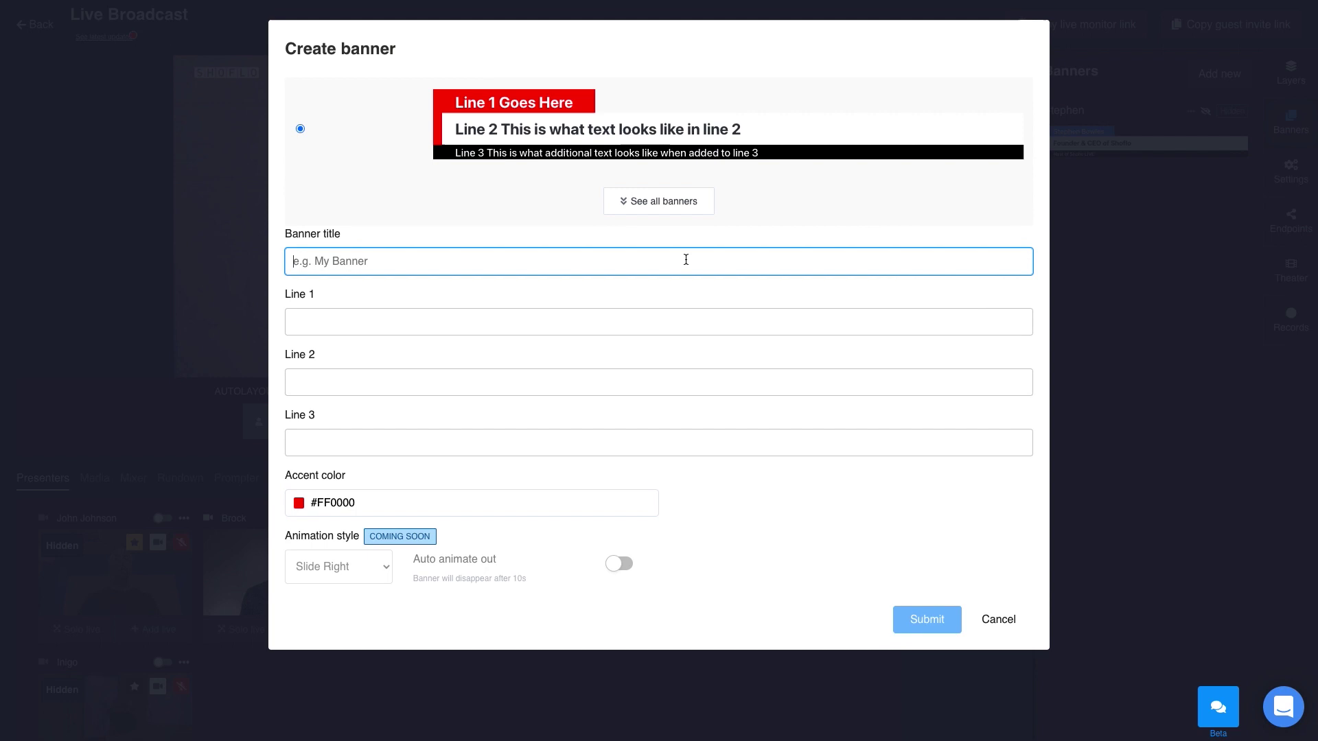
pyautogui.click(655, 199)
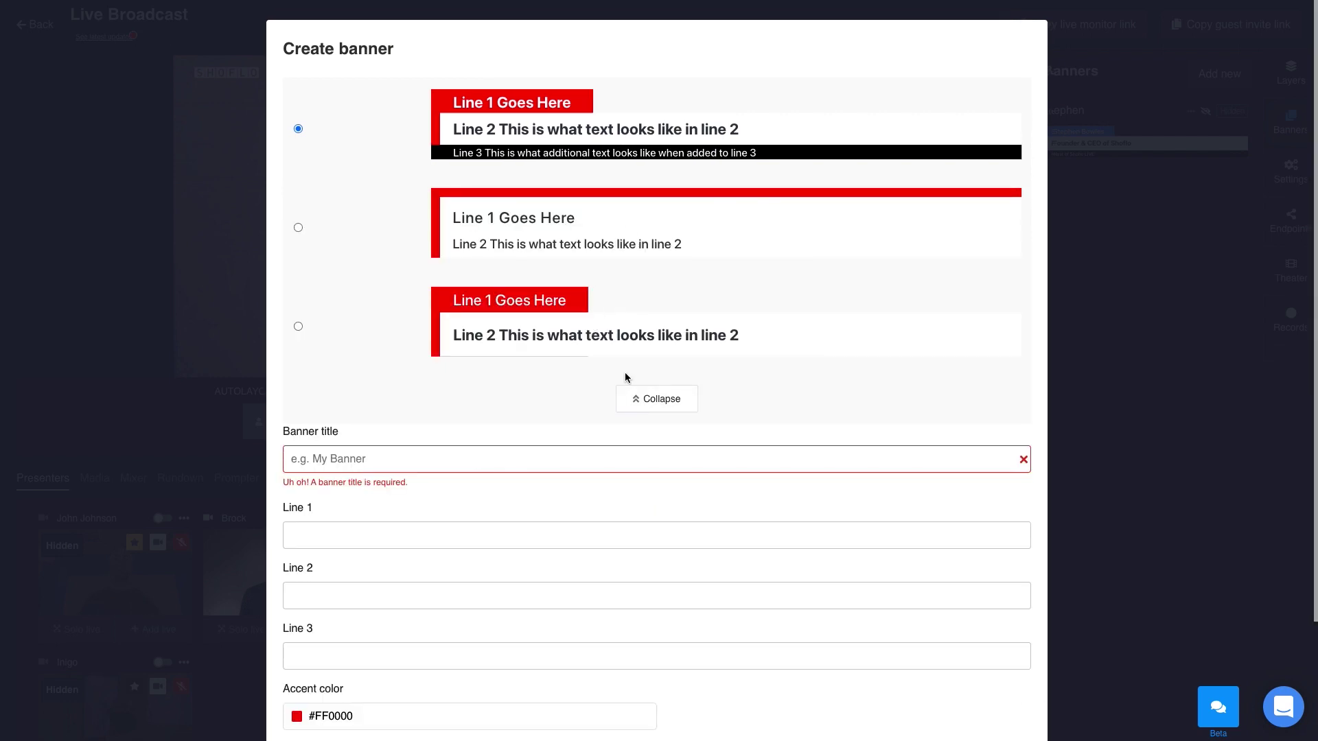
pyautogui.click(645, 398)
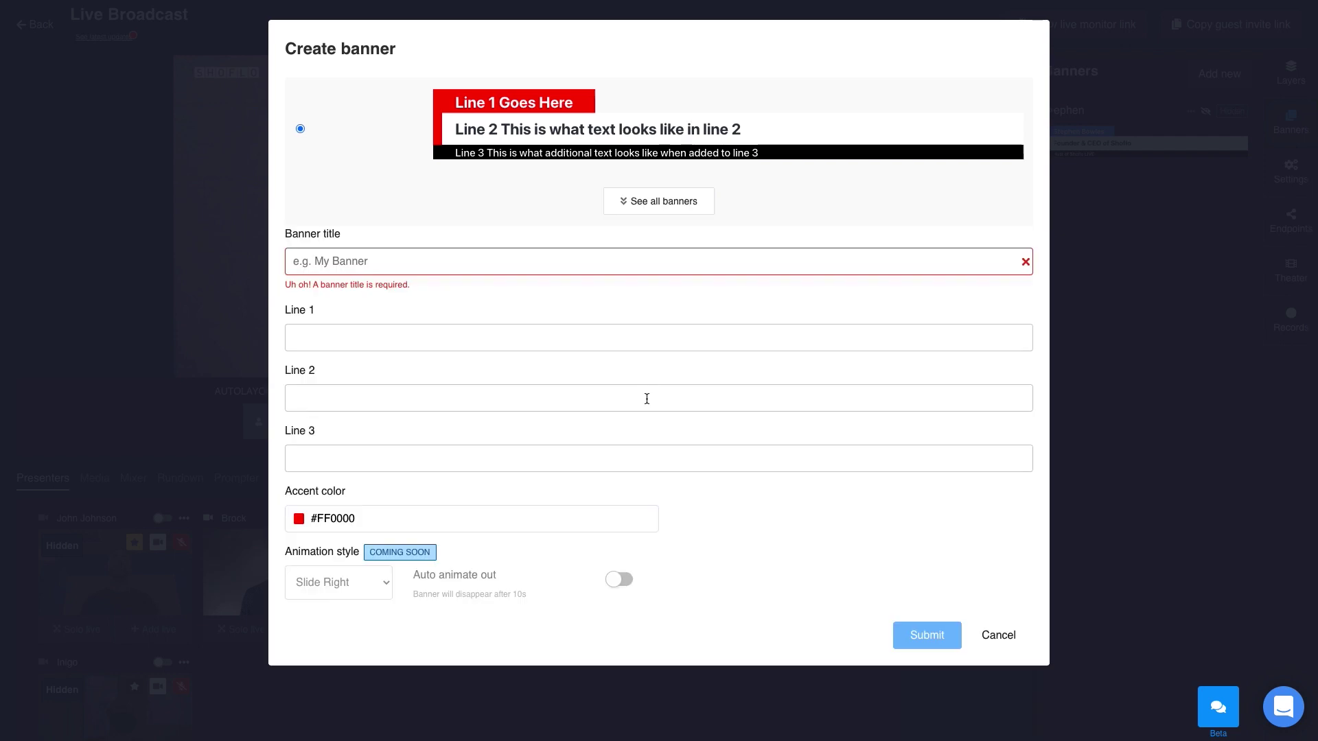
pyautogui.click(384, 345)
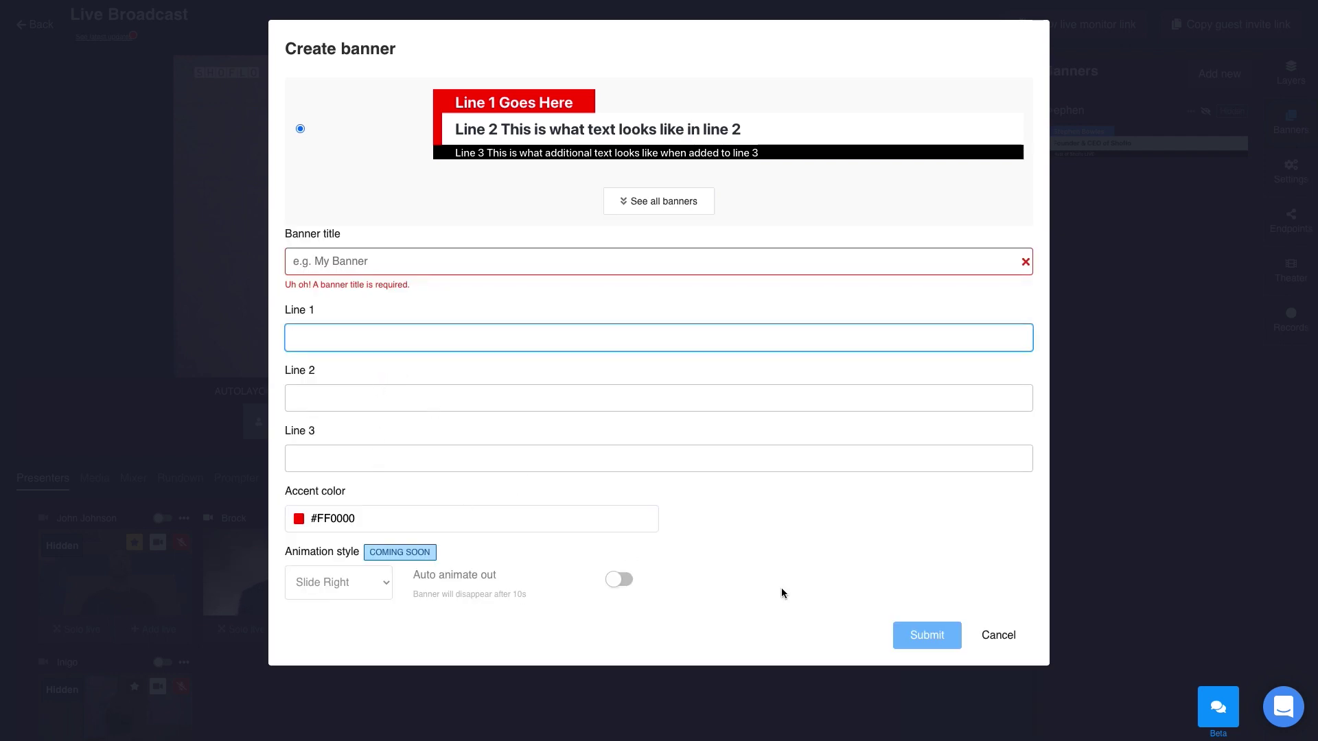
pyautogui.click(1000, 648)
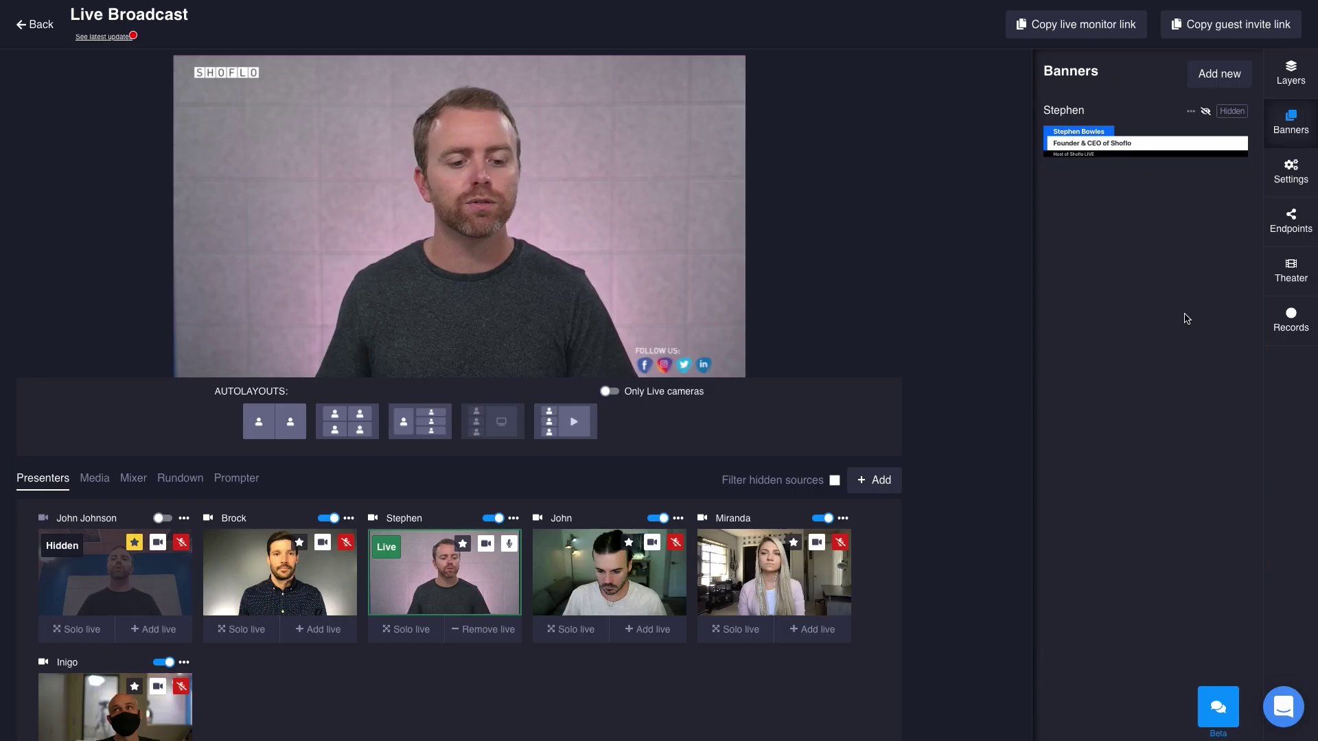
# Examine the streaming endpoints and the new RTMP endpoint form including its advanced settings, without creating an endpoint
pyautogui.click(1293, 224)
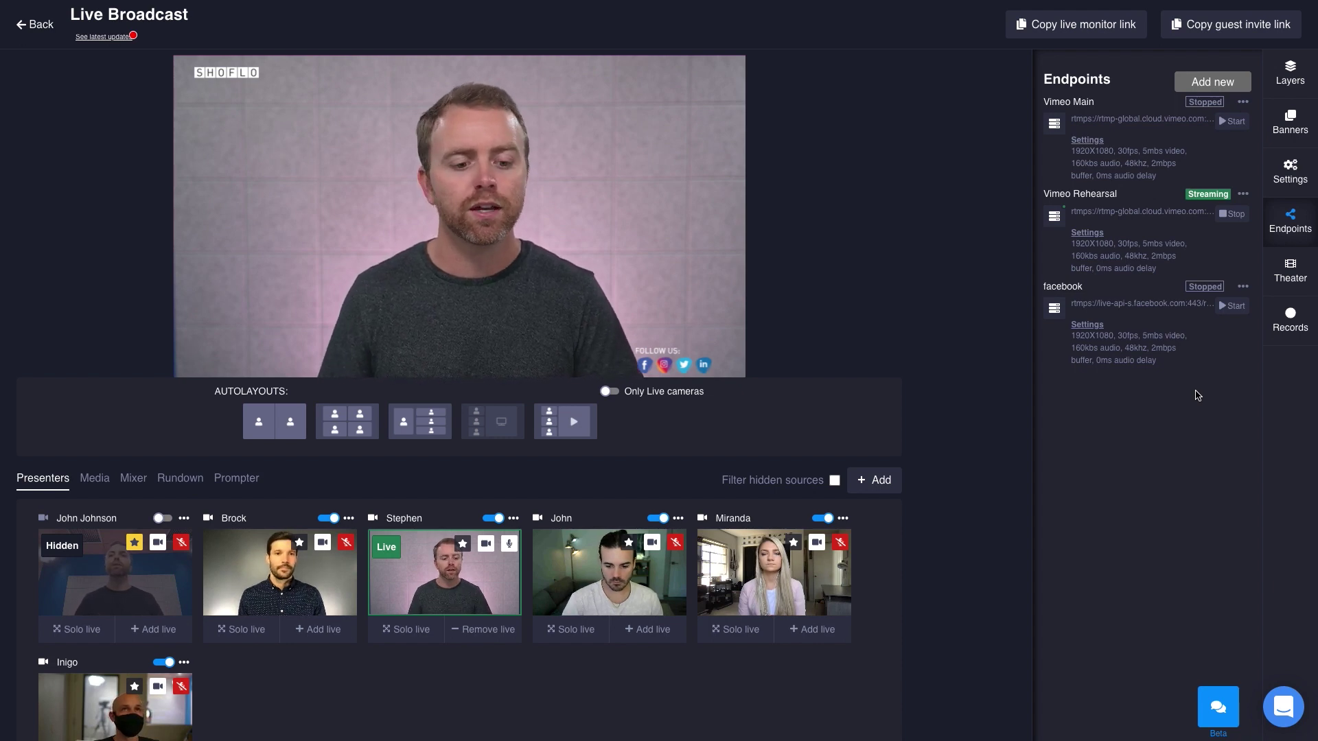
pyautogui.click(1213, 82)
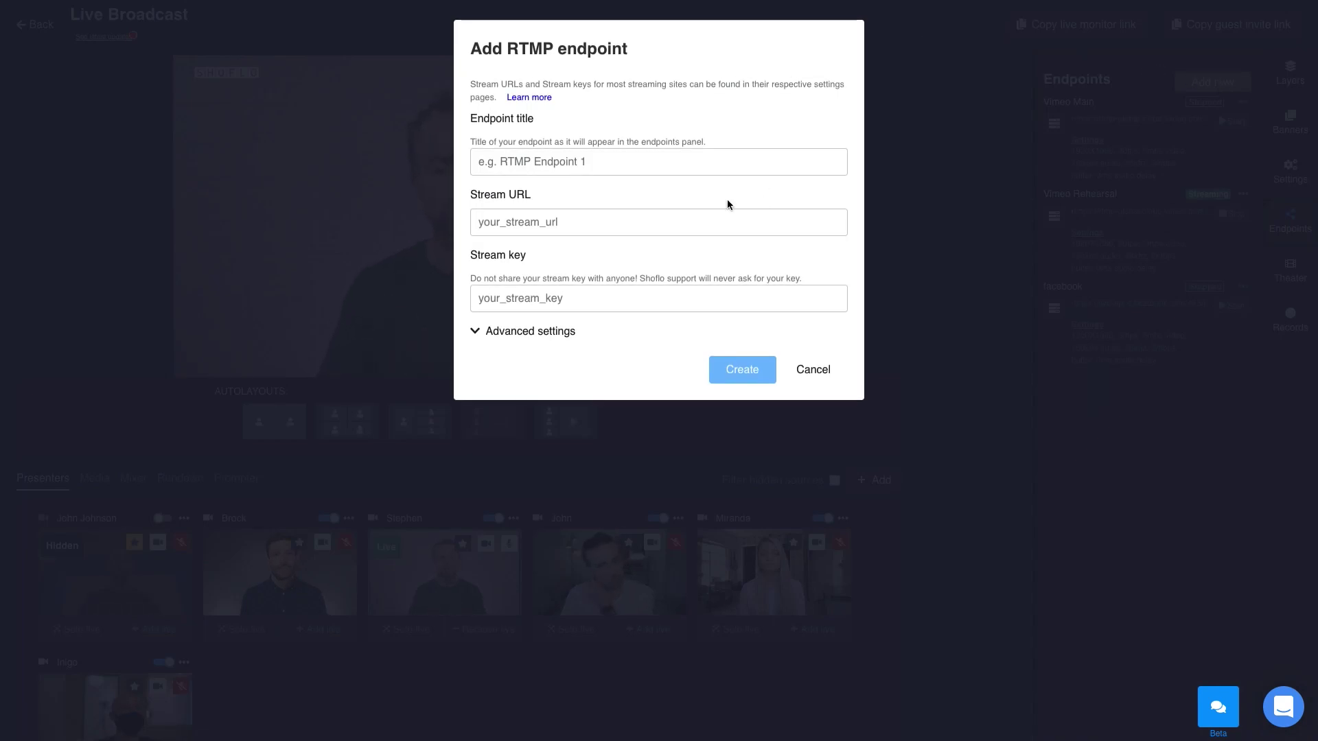
pyautogui.click(639, 157)
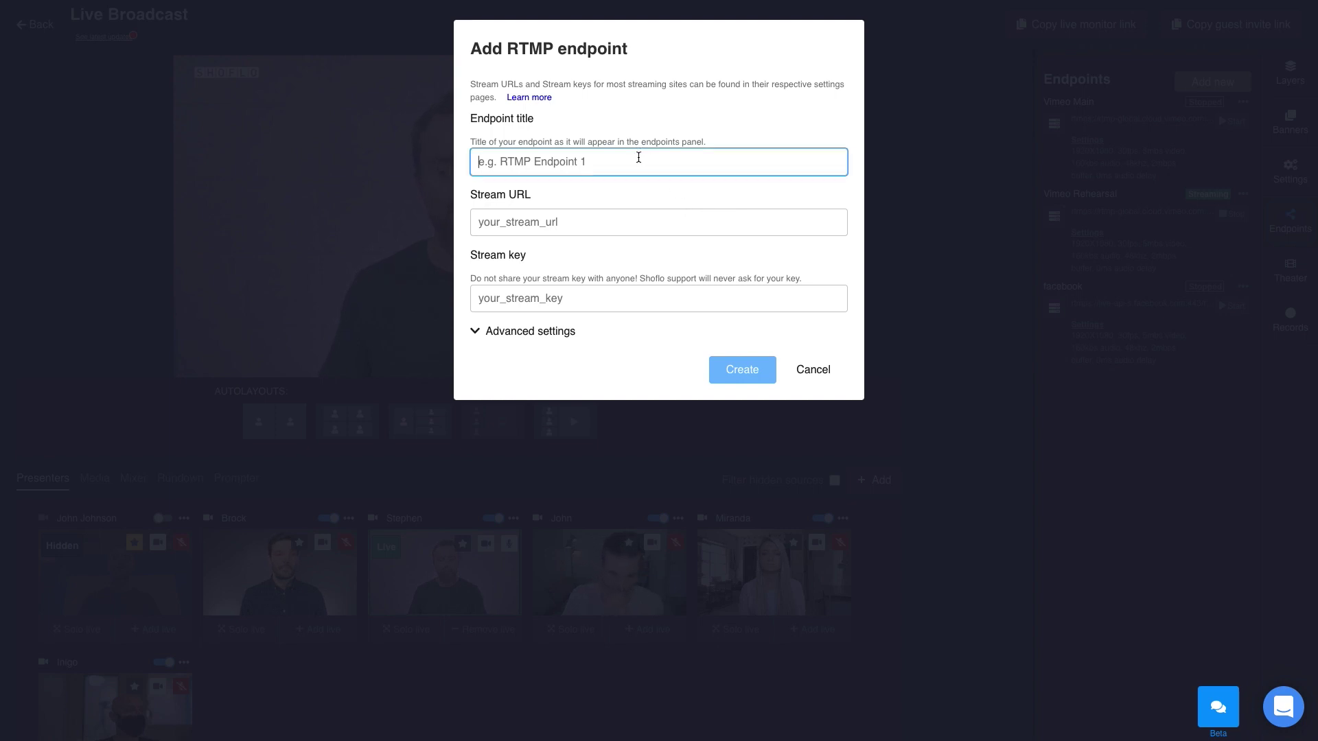
pyautogui.click(601, 211)
pyautogui.click(579, 308)
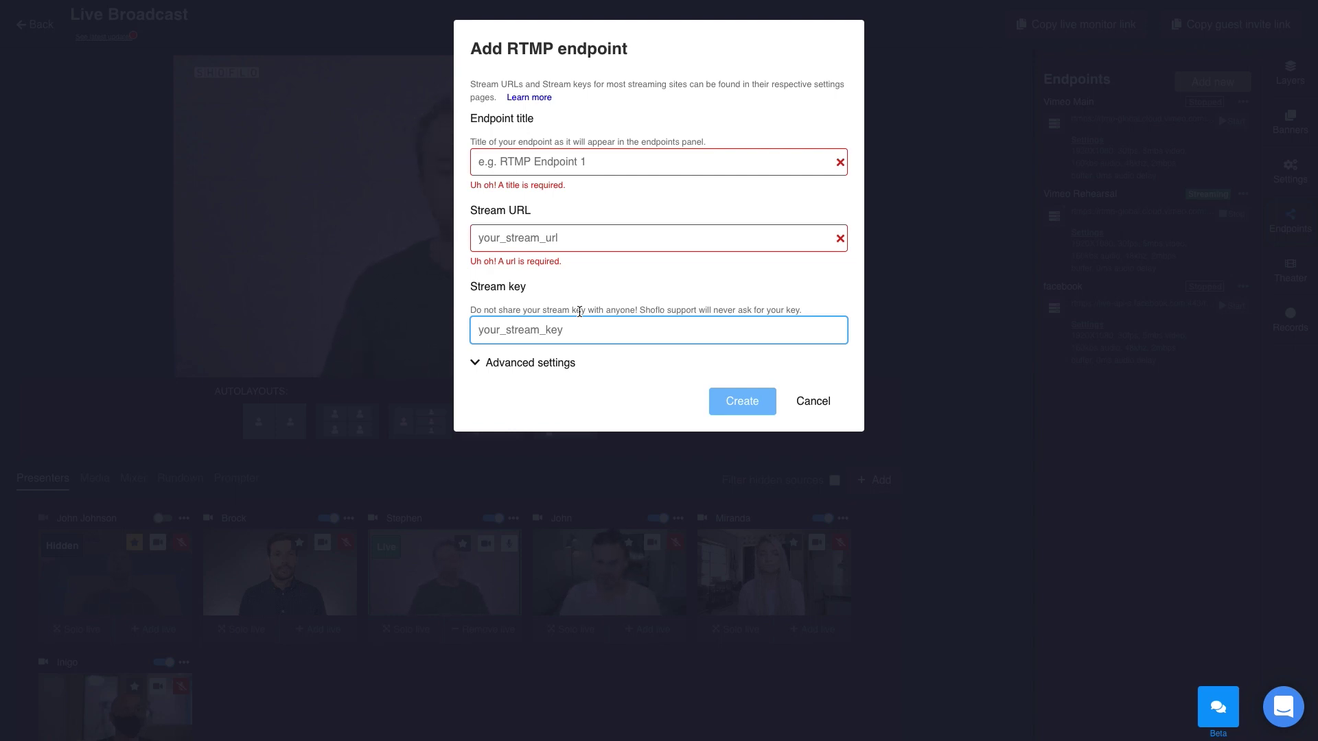
pyautogui.click(555, 364)
pyautogui.click(560, 377)
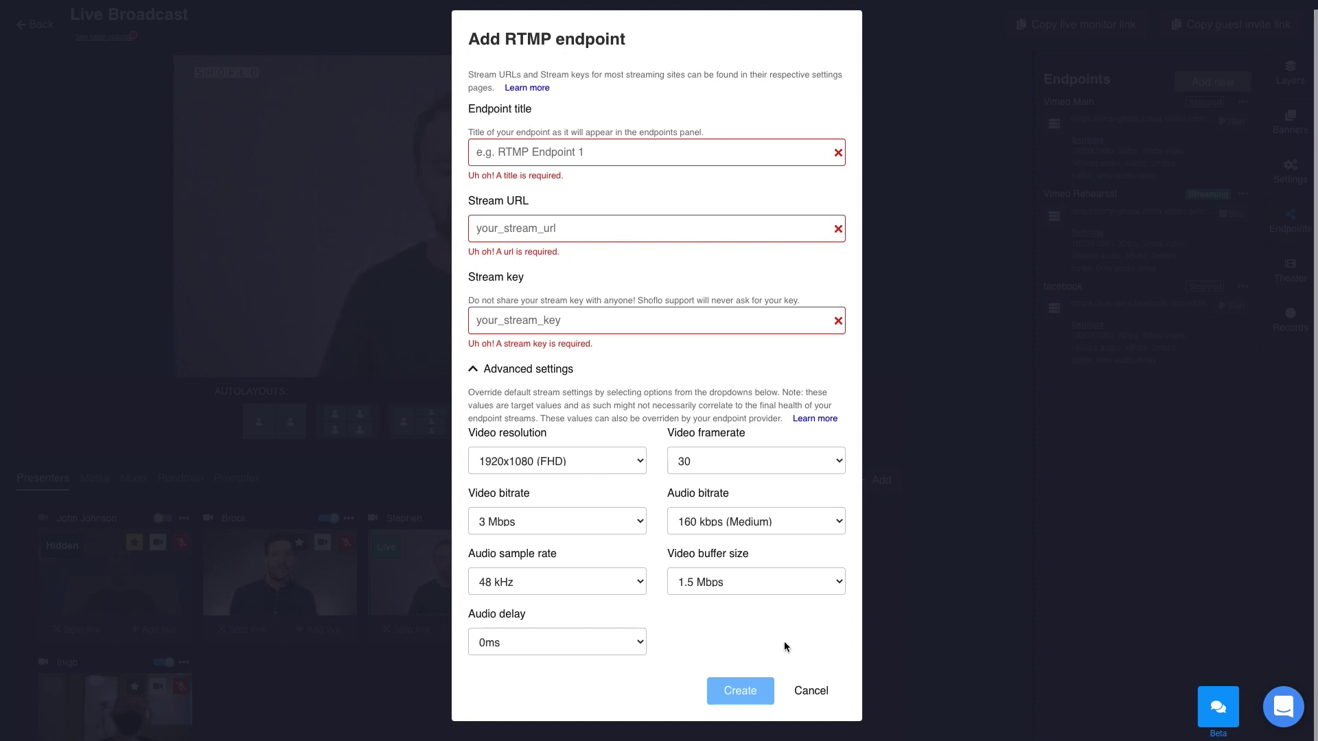
pyautogui.click(810, 691)
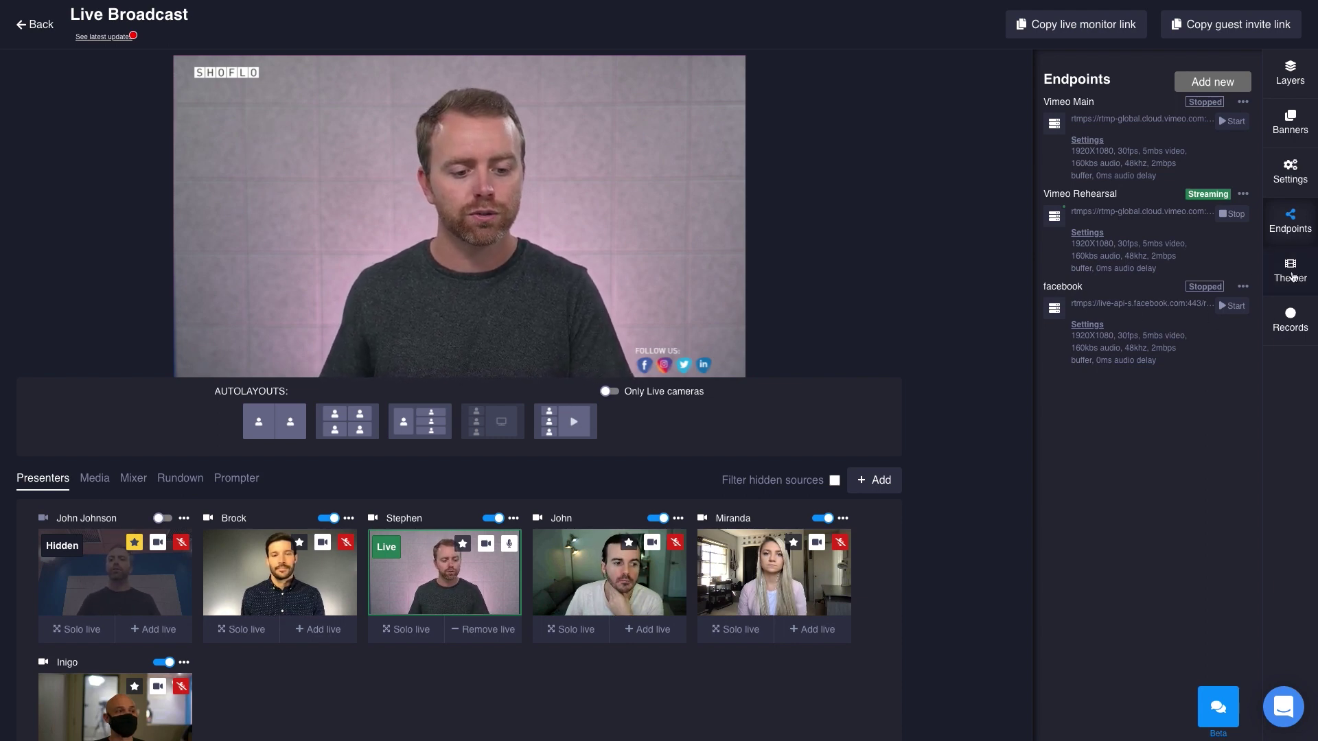
# Download the past recording named Rehearsals and bring up the list of media sources
pyautogui.click(1294, 329)
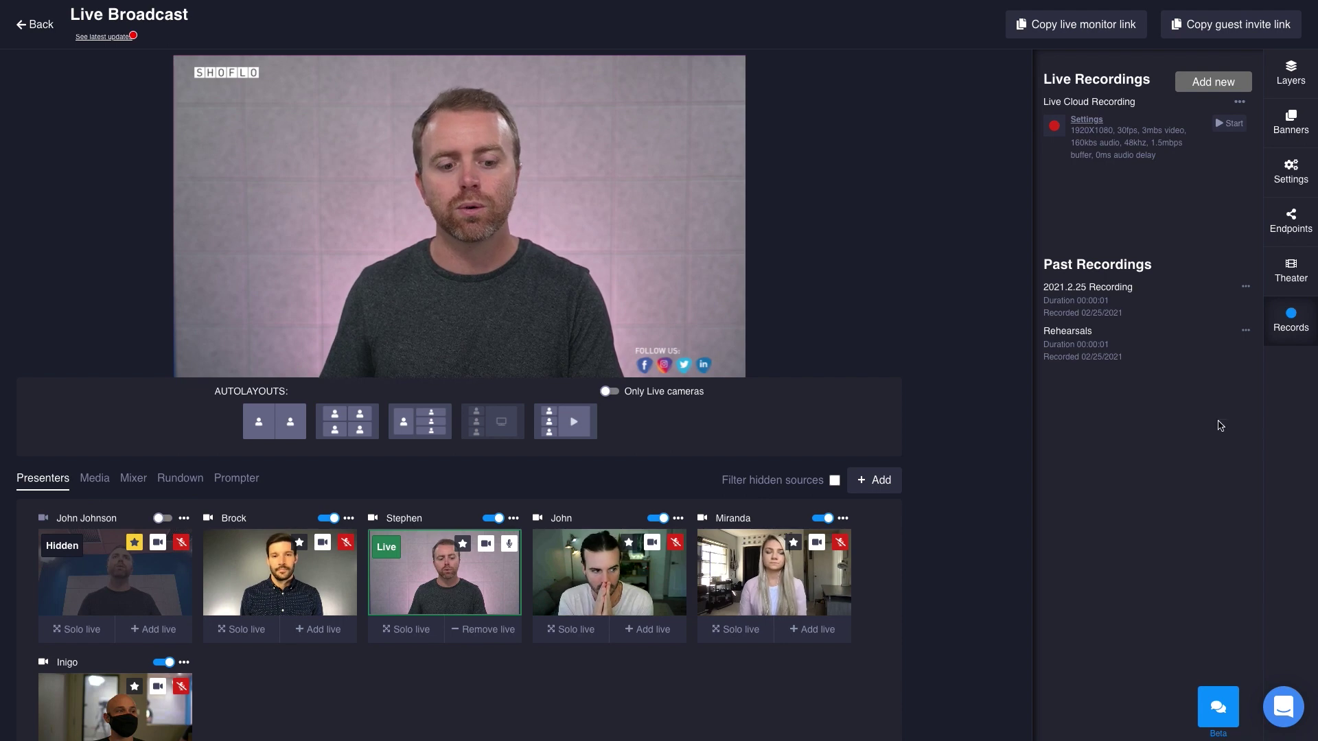
pyautogui.click(1246, 333)
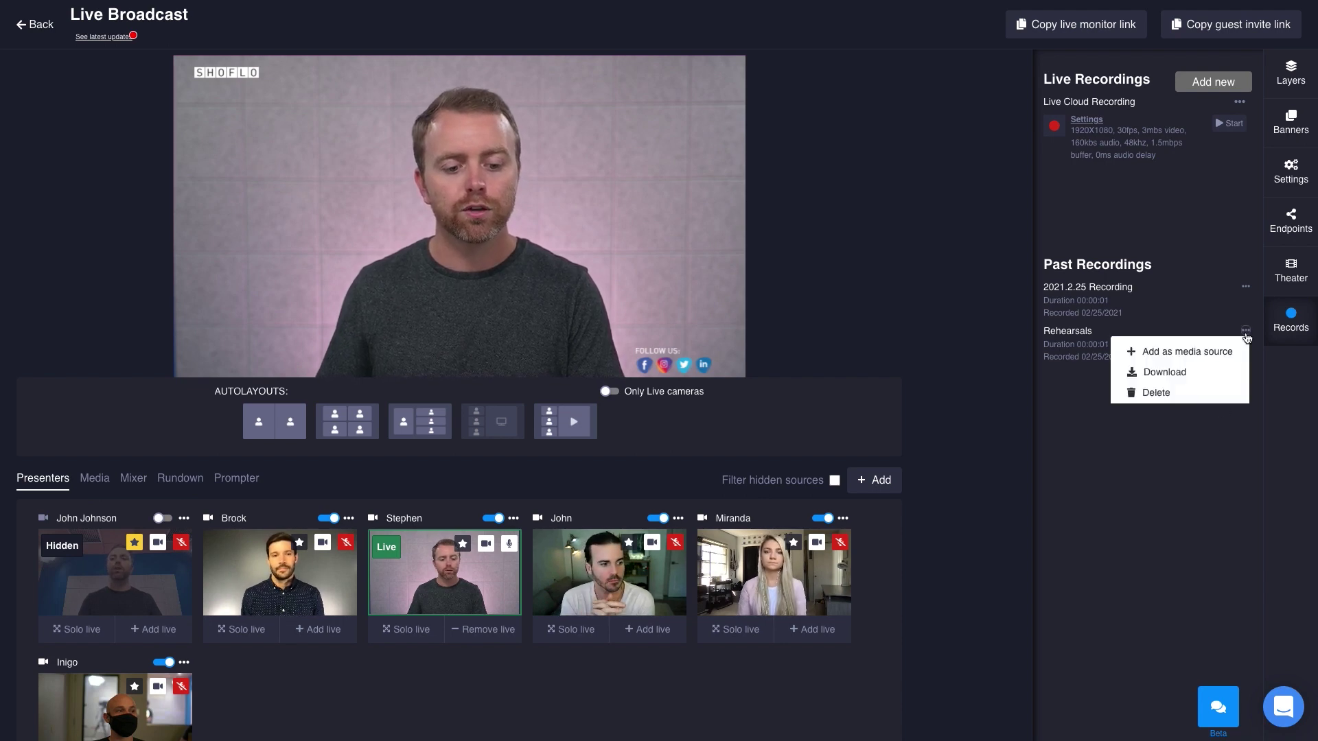
pyautogui.click(1182, 374)
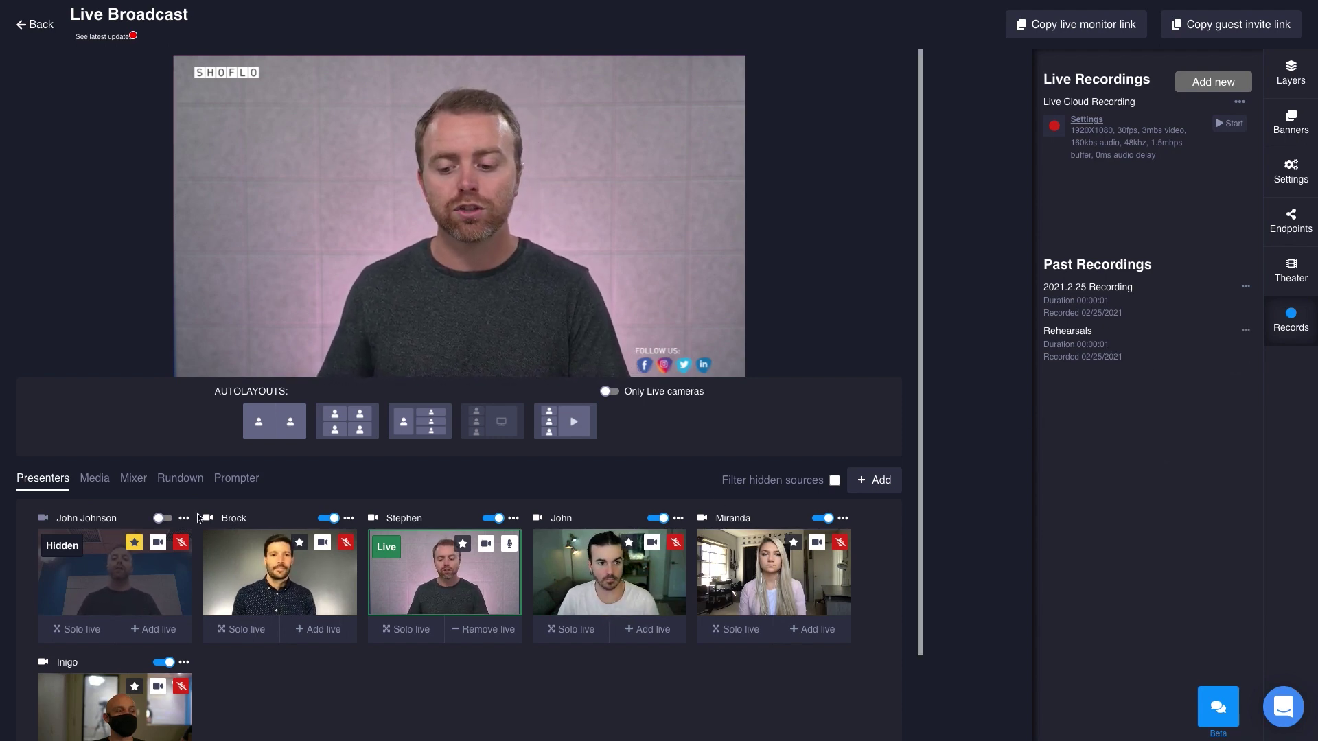
pyautogui.click(95, 478)
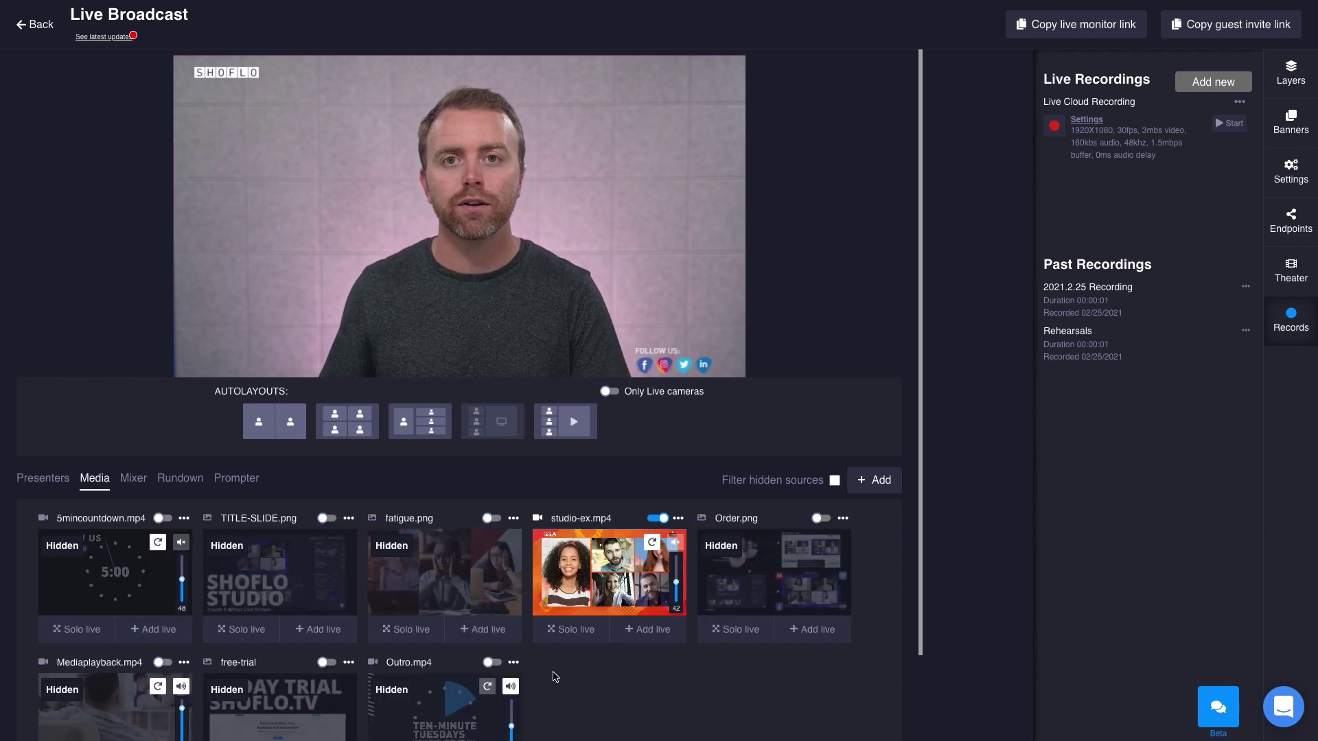